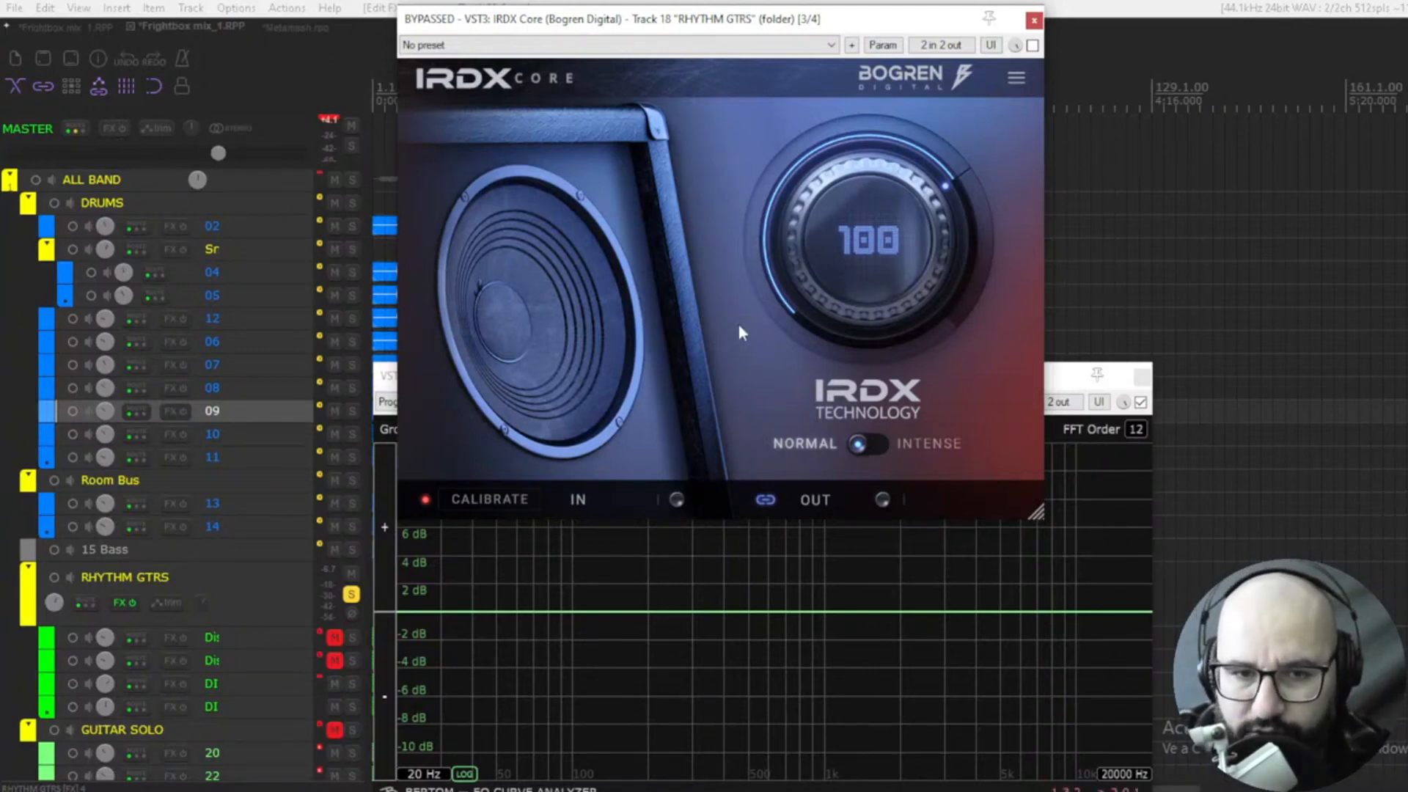
- Start the IRDX Core calibration on RHYTHM GTRS, raise the IRDX amount to 150 and reset it to 100
left_click(488, 499)
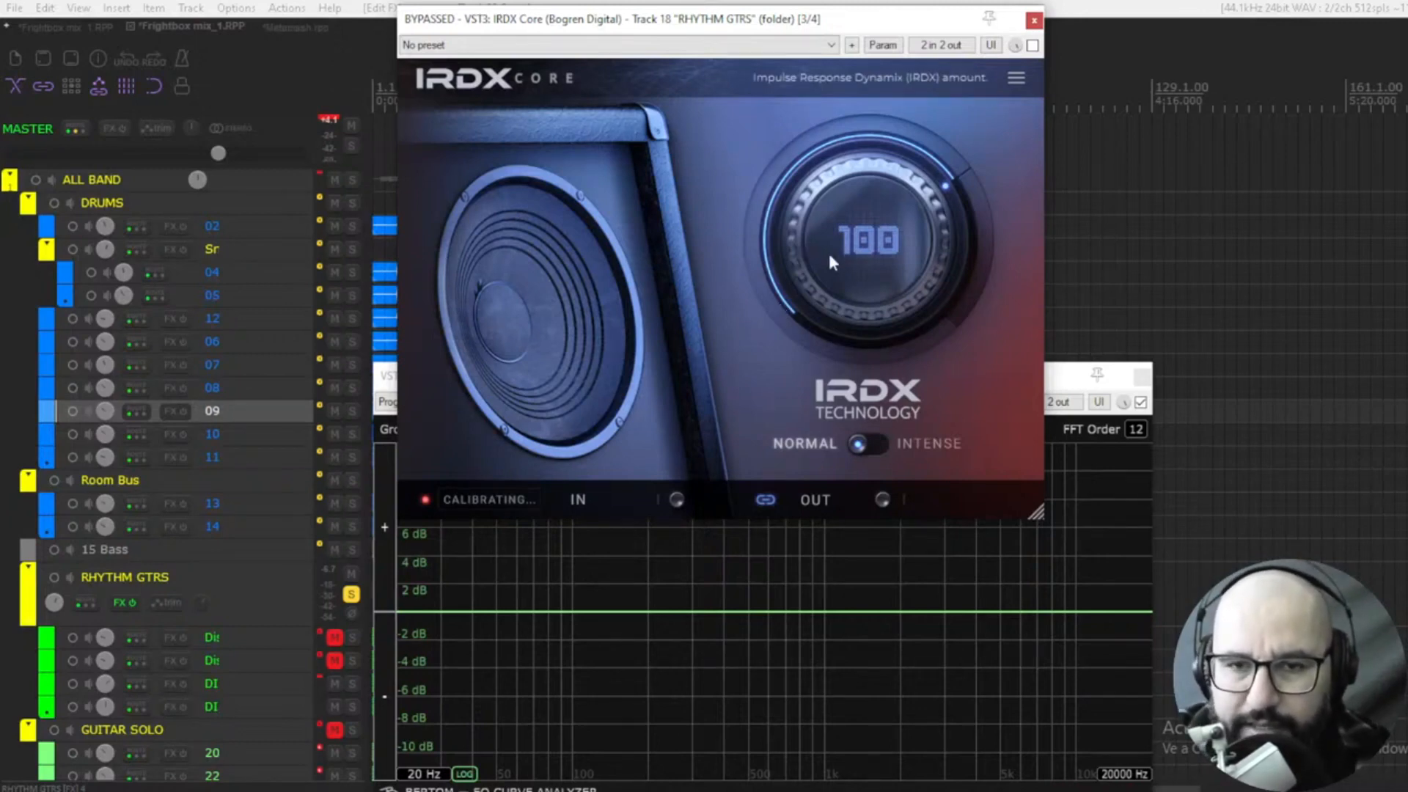
left_click_drag(848, 269, 850, 225)
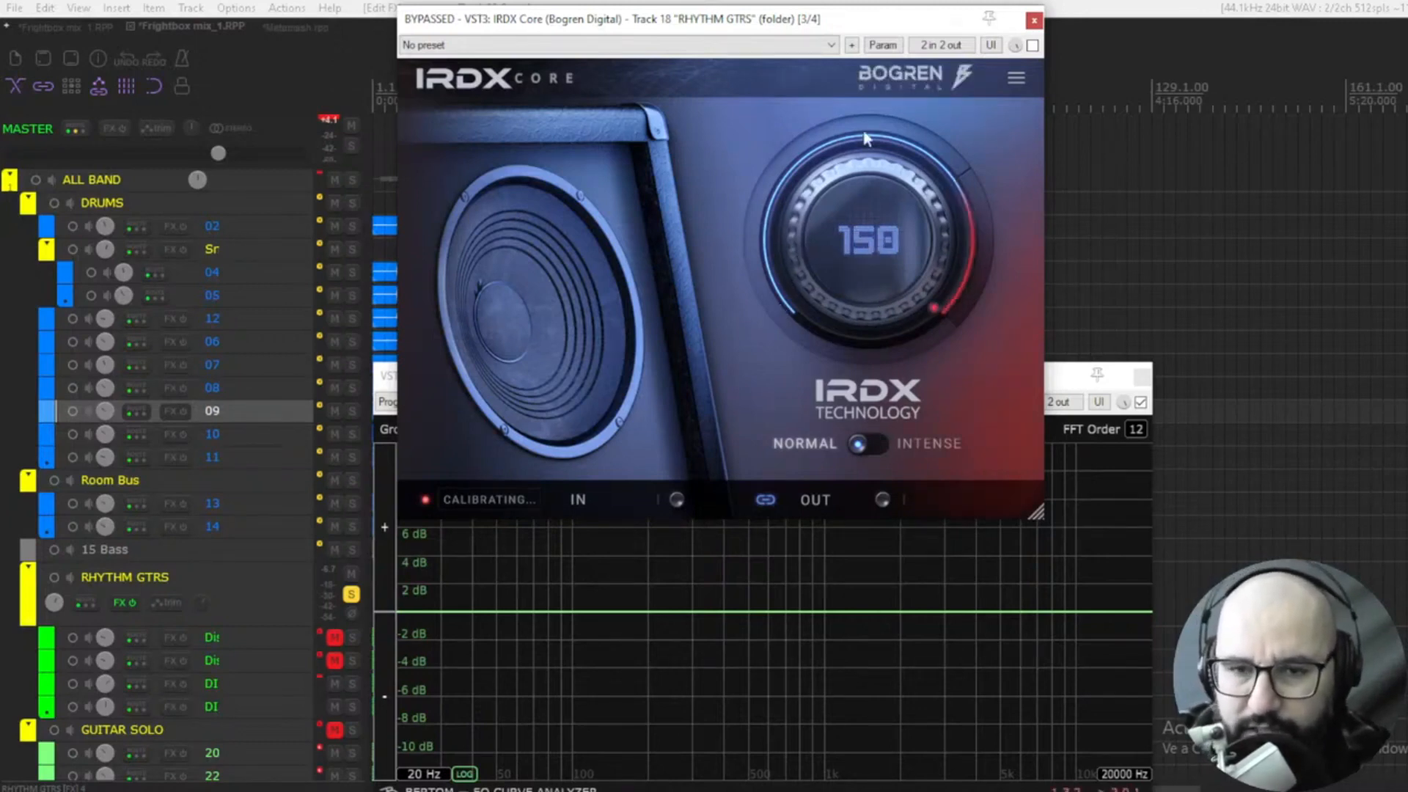
double_click(850, 226)
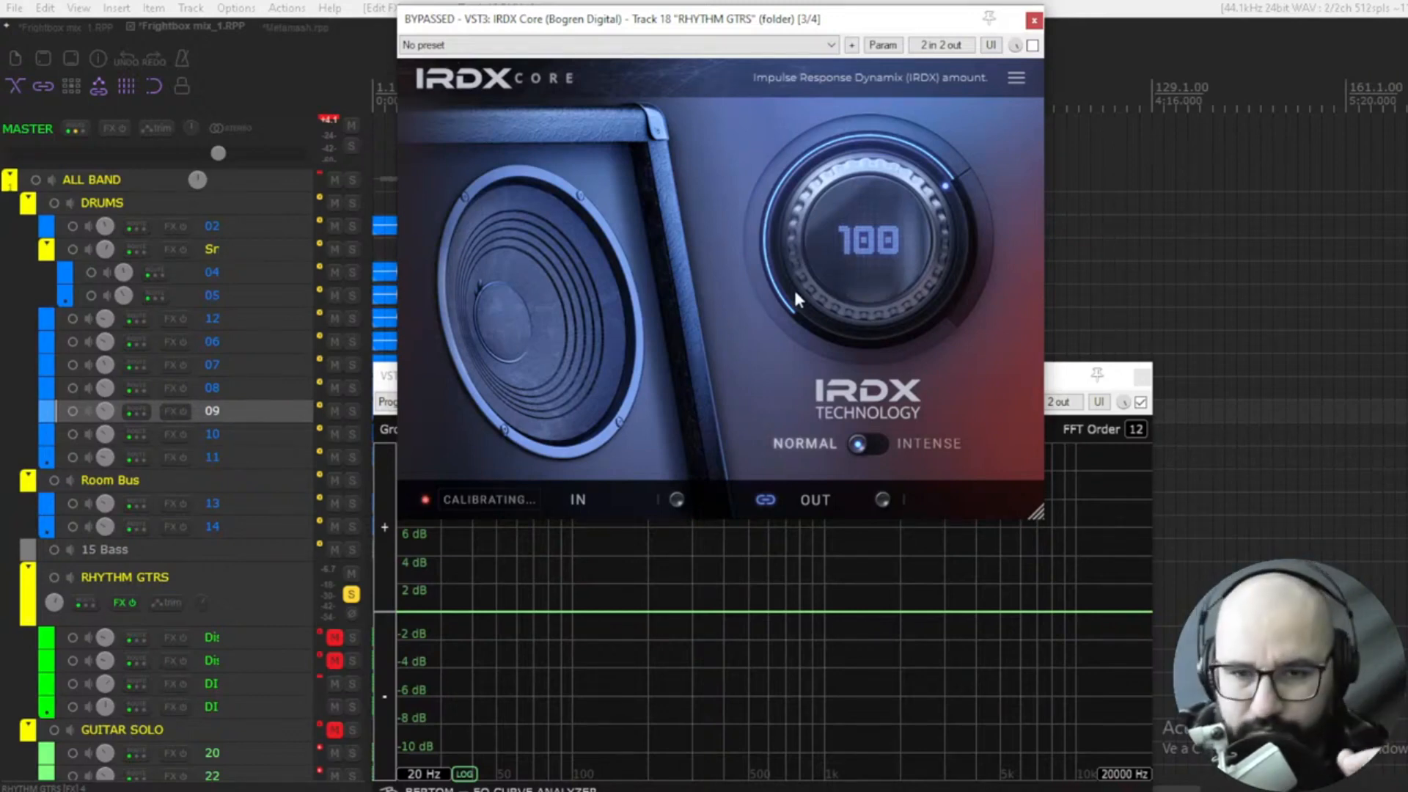
- Toggle the IRDX response mode between Normal and Intense, finishing on Normal
left_click(873, 444)
left_click(861, 443)
left_click(861, 446)
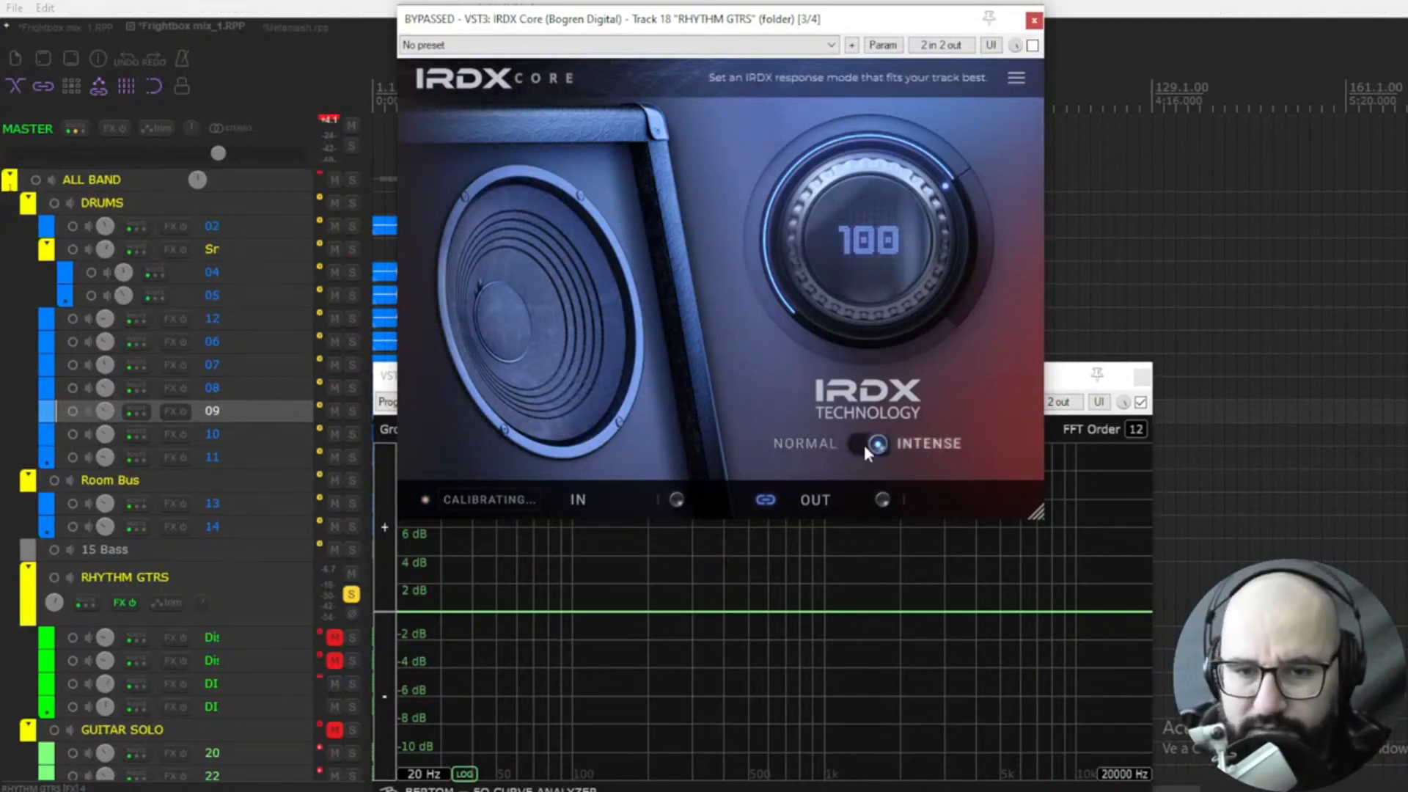
left_click(864, 445)
left_click(875, 446)
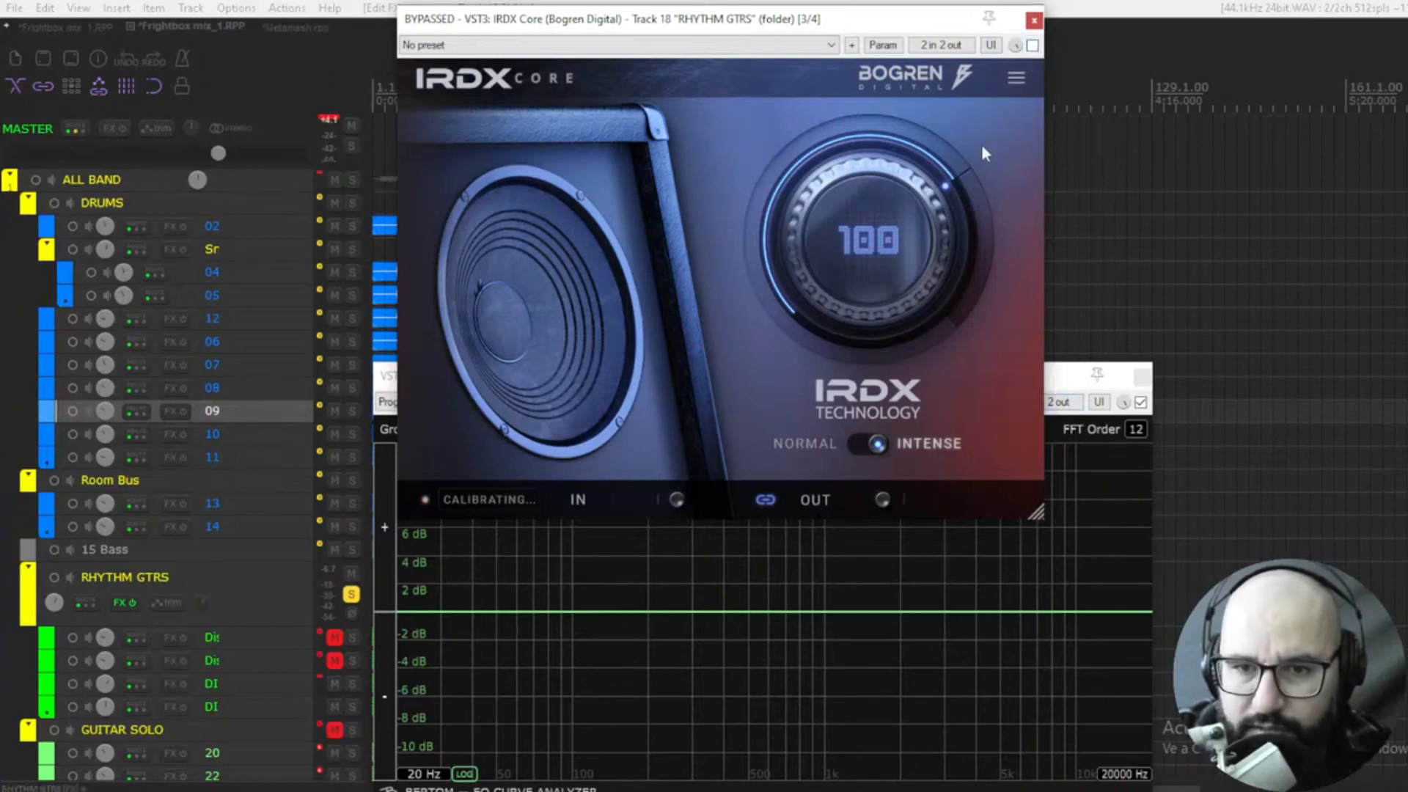
left_click(862, 444)
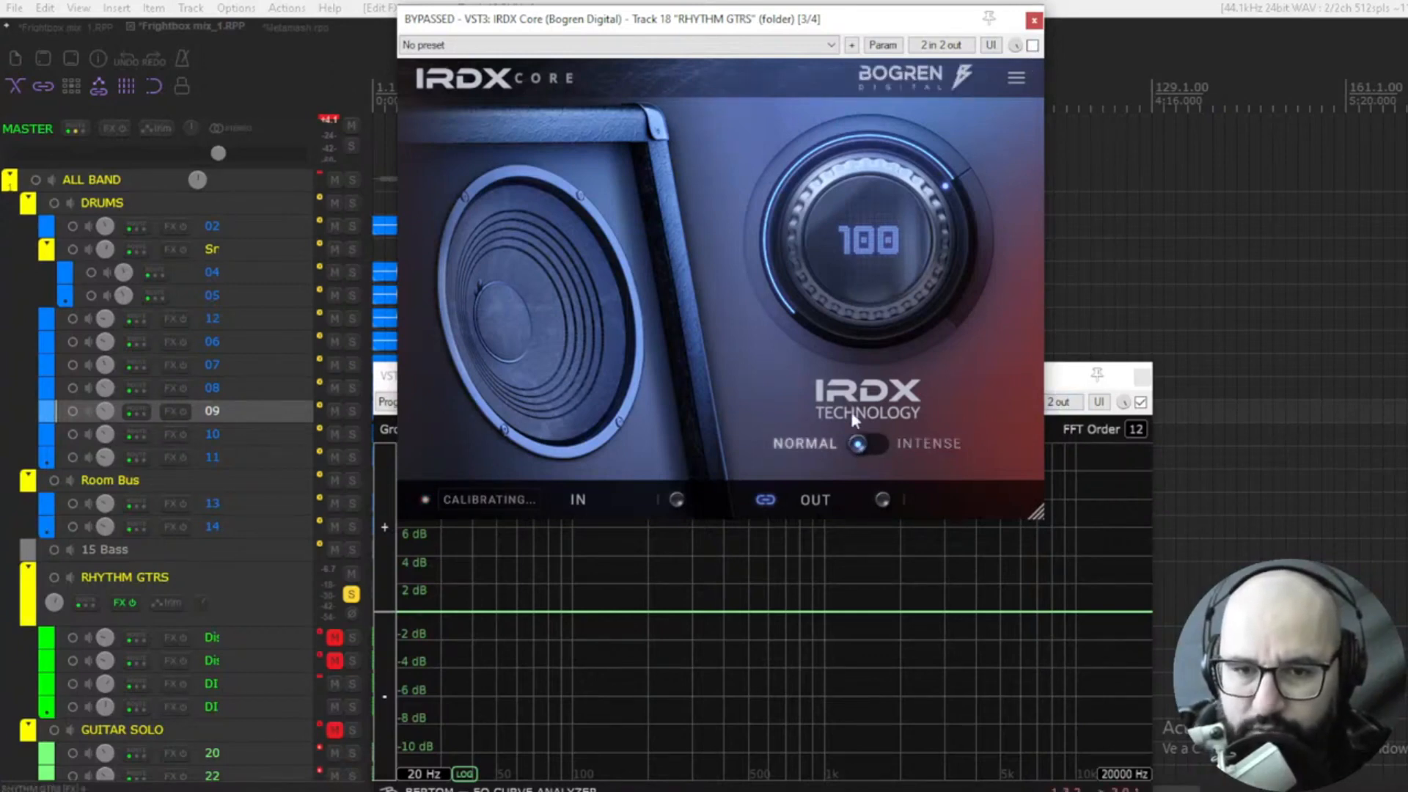
- Enable IRDX Core with the IRDX amount at 0 and sweep the amount up to 150 against the response curve
left_click_drag(850, 323, 842, 601)
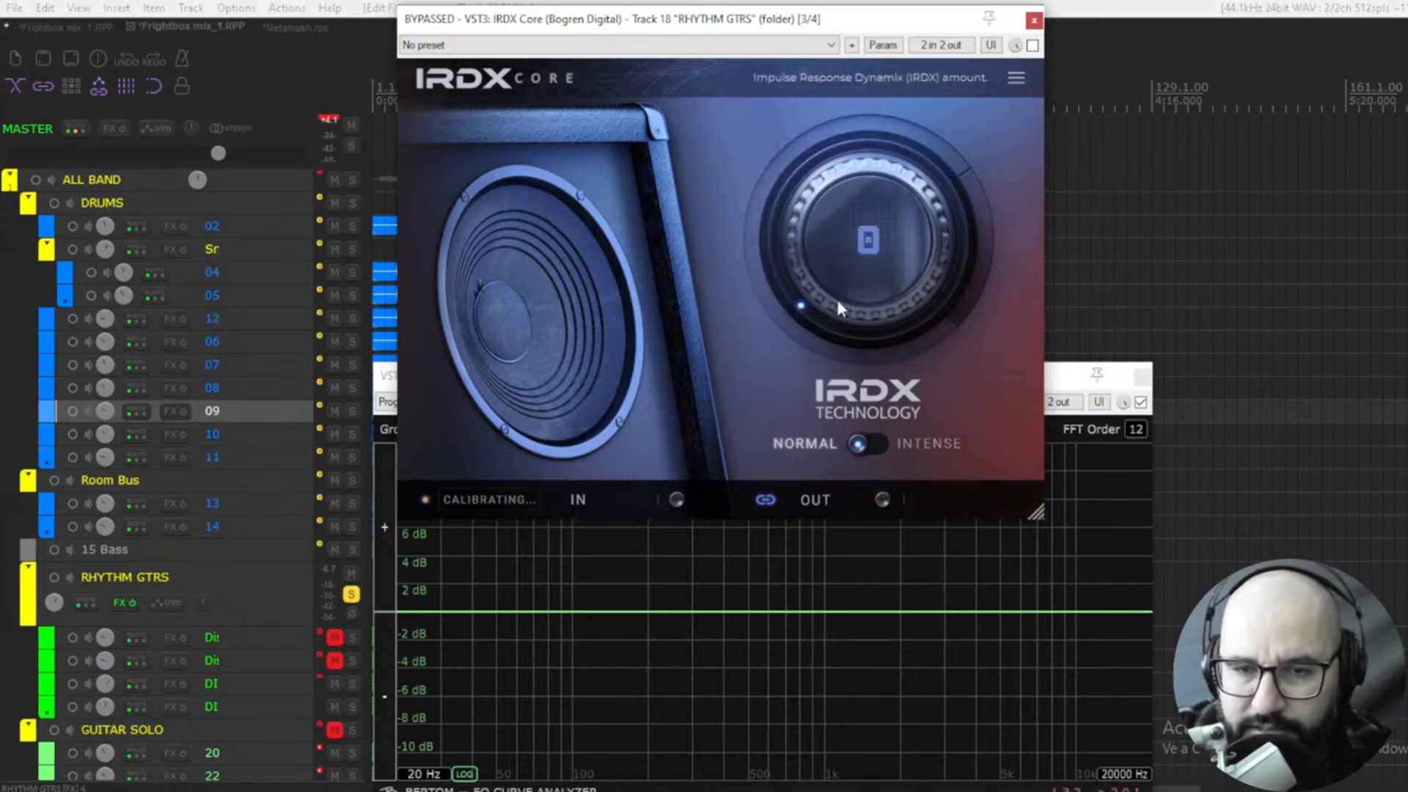
left_click(1033, 45)
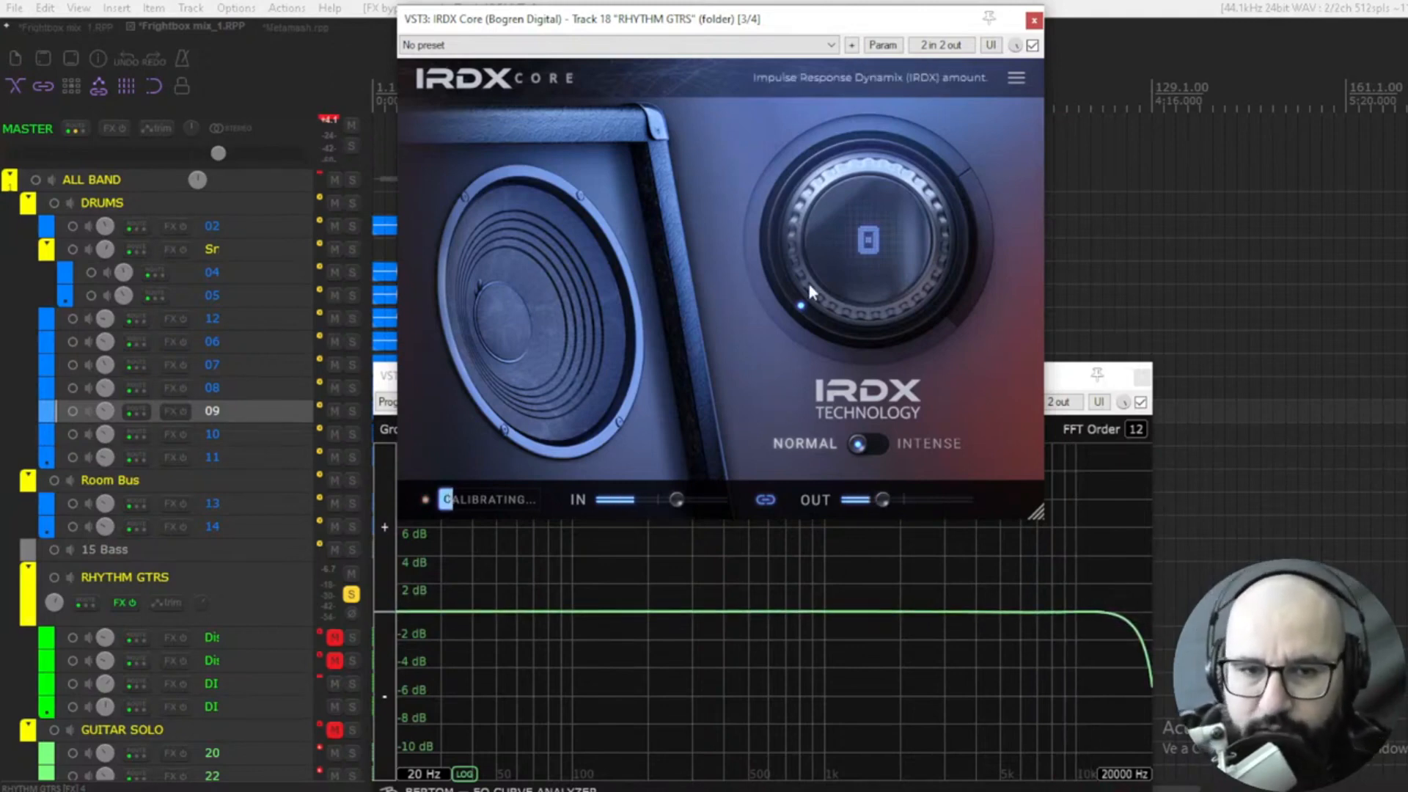
left_click_drag(808, 291, 838, 26)
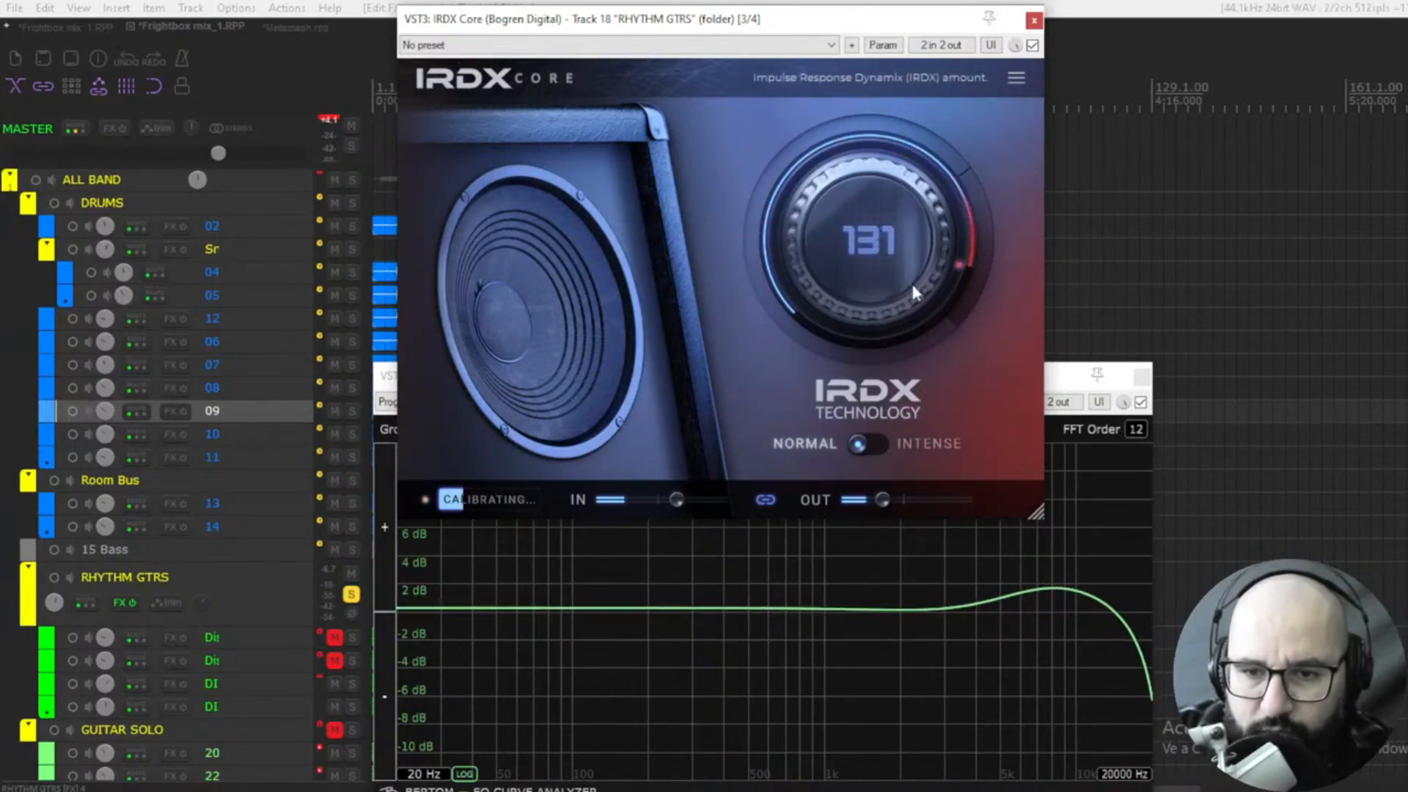
left_click_drag(925, 239, 939, 175)
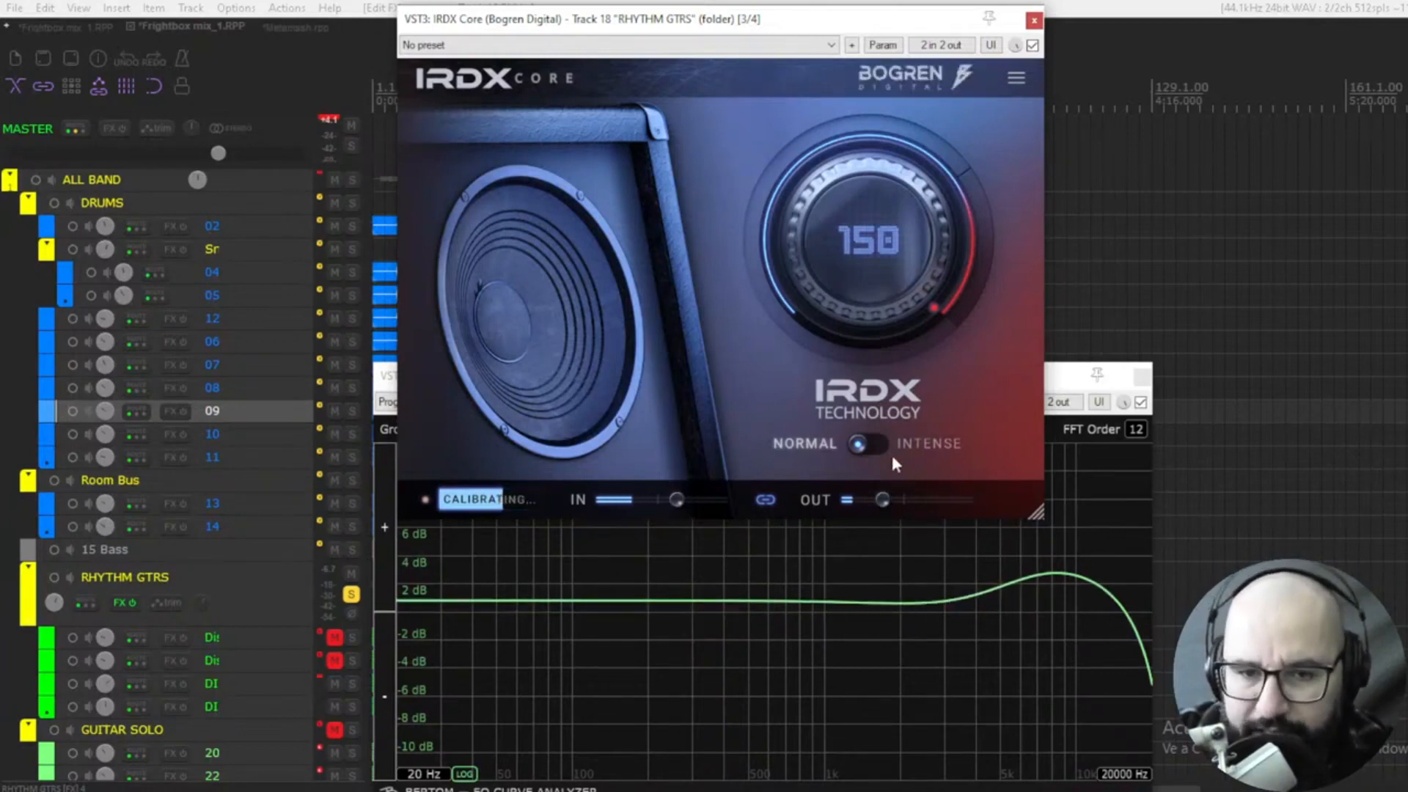
- Try the Intense response mode, reset the IRDX amount to 100 and return to Normal mode
left_click(874, 443)
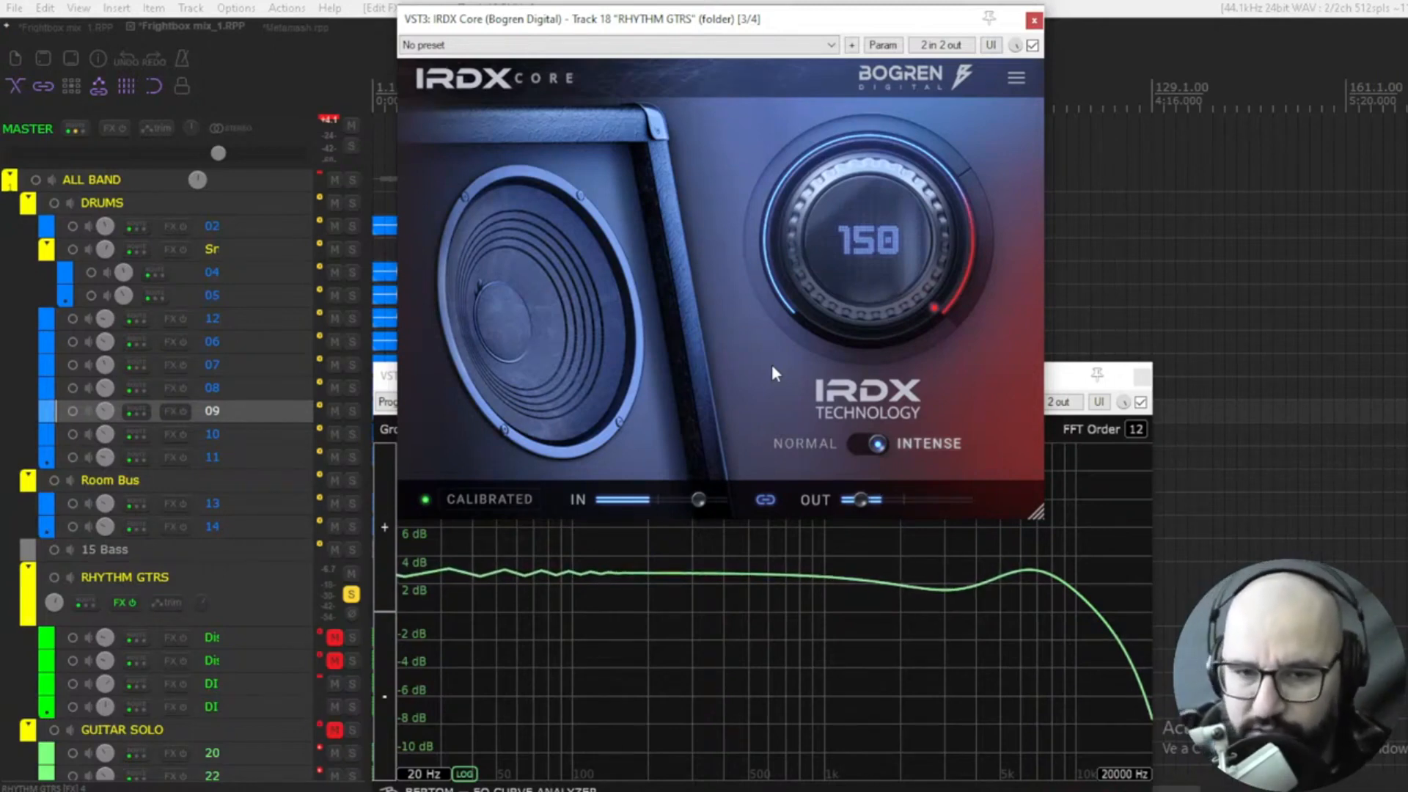
double_click(877, 267)
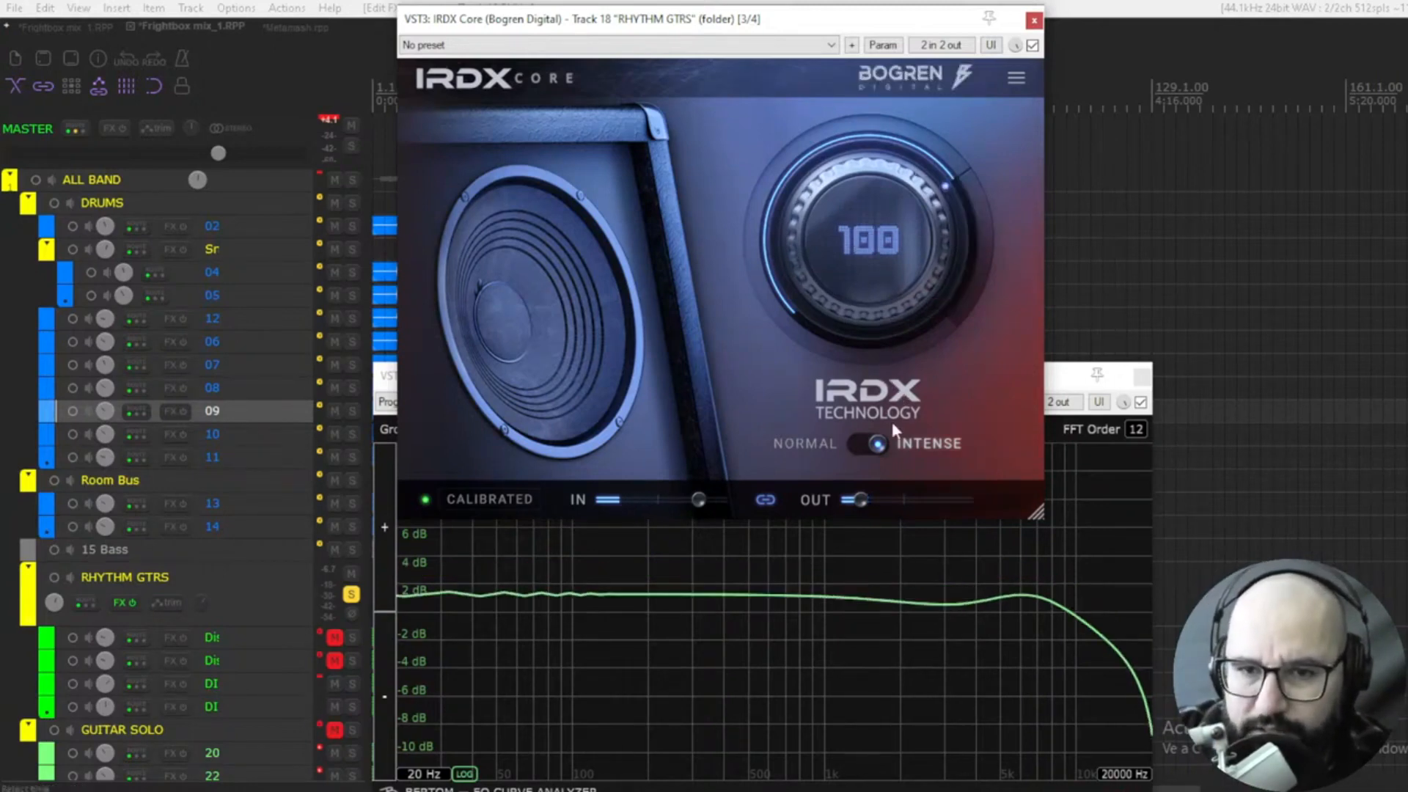
left_click(874, 445)
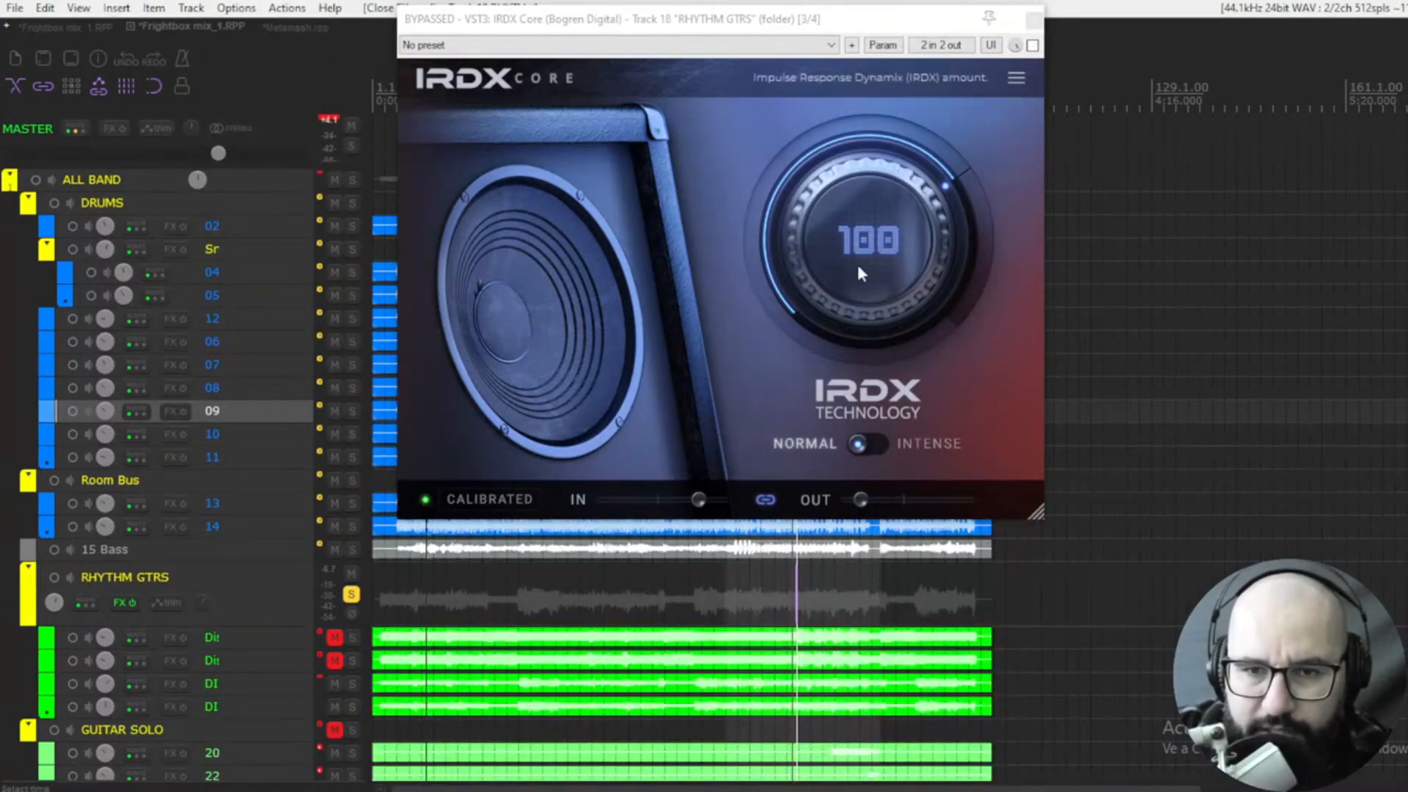
- Recalibrate IRDX Core with the IRDX amount at 0 and the plug-in enabled
left_click_drag(861, 273, 828, 646)
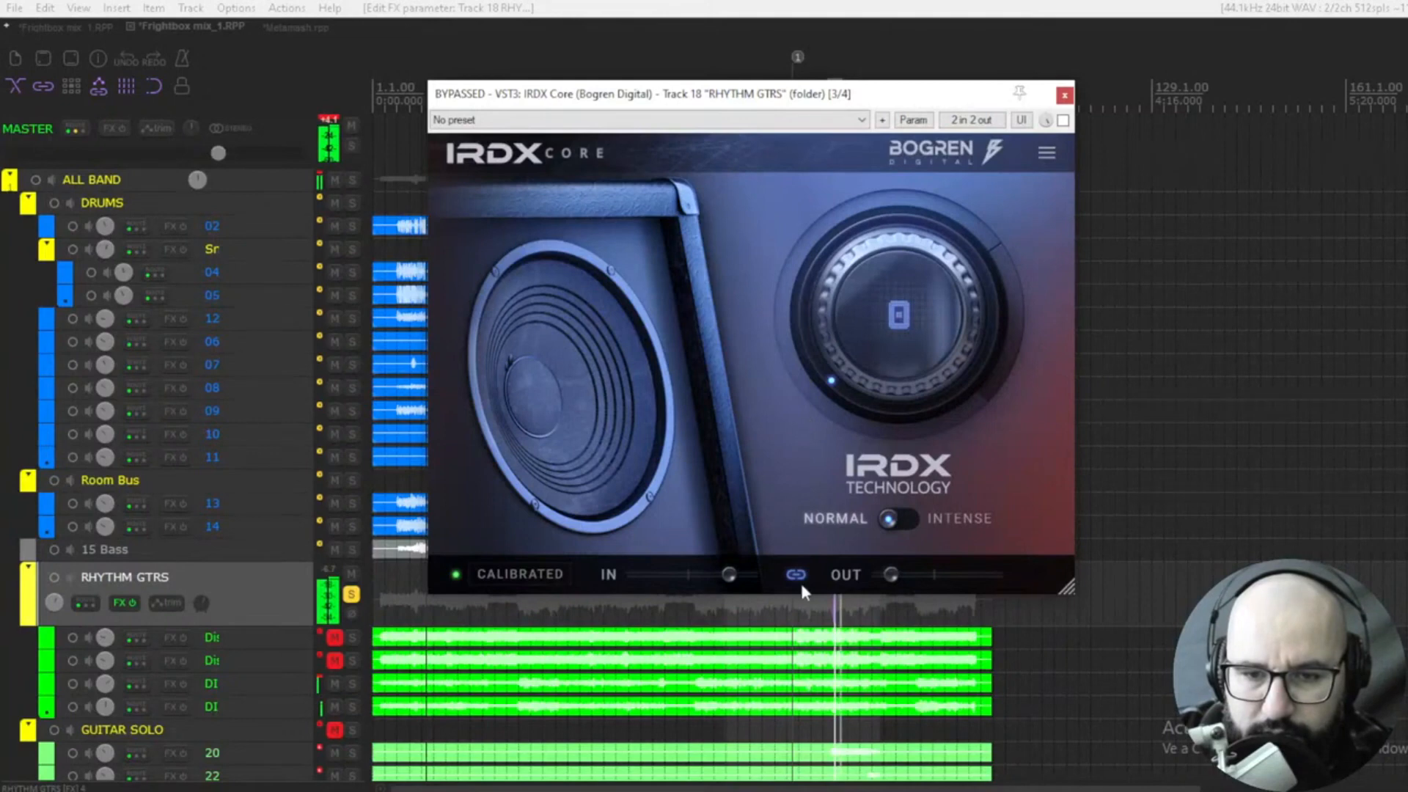
left_click(512, 574)
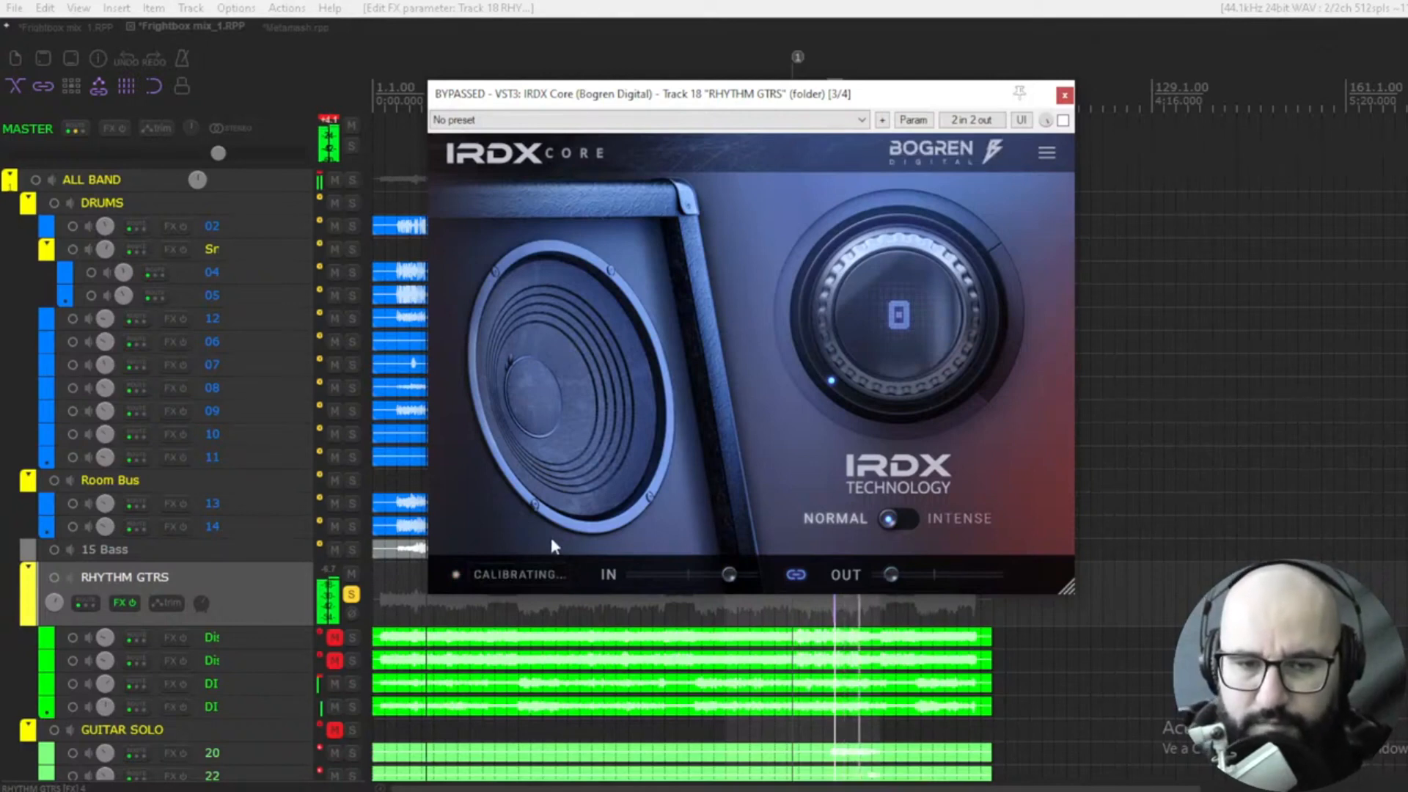
left_click(1063, 120)
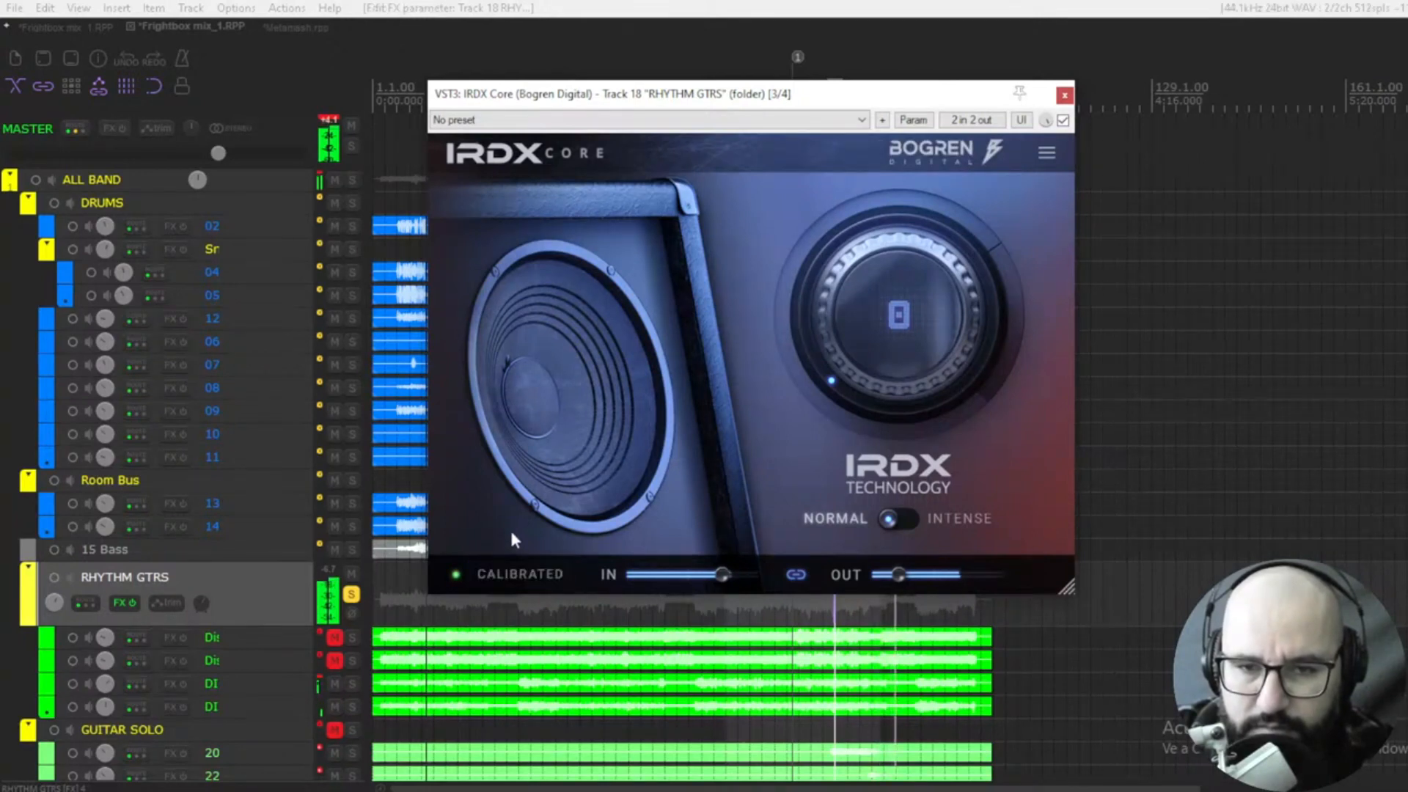
- Play back the rhythm guitars and compare the sound with IRDX Core bypassed and active at an amount of 0
mouse_move(791, 95)
left_mouse_down()
mouse_move(706, 94)
mouse_move(810, 90)
left_mouse_up()
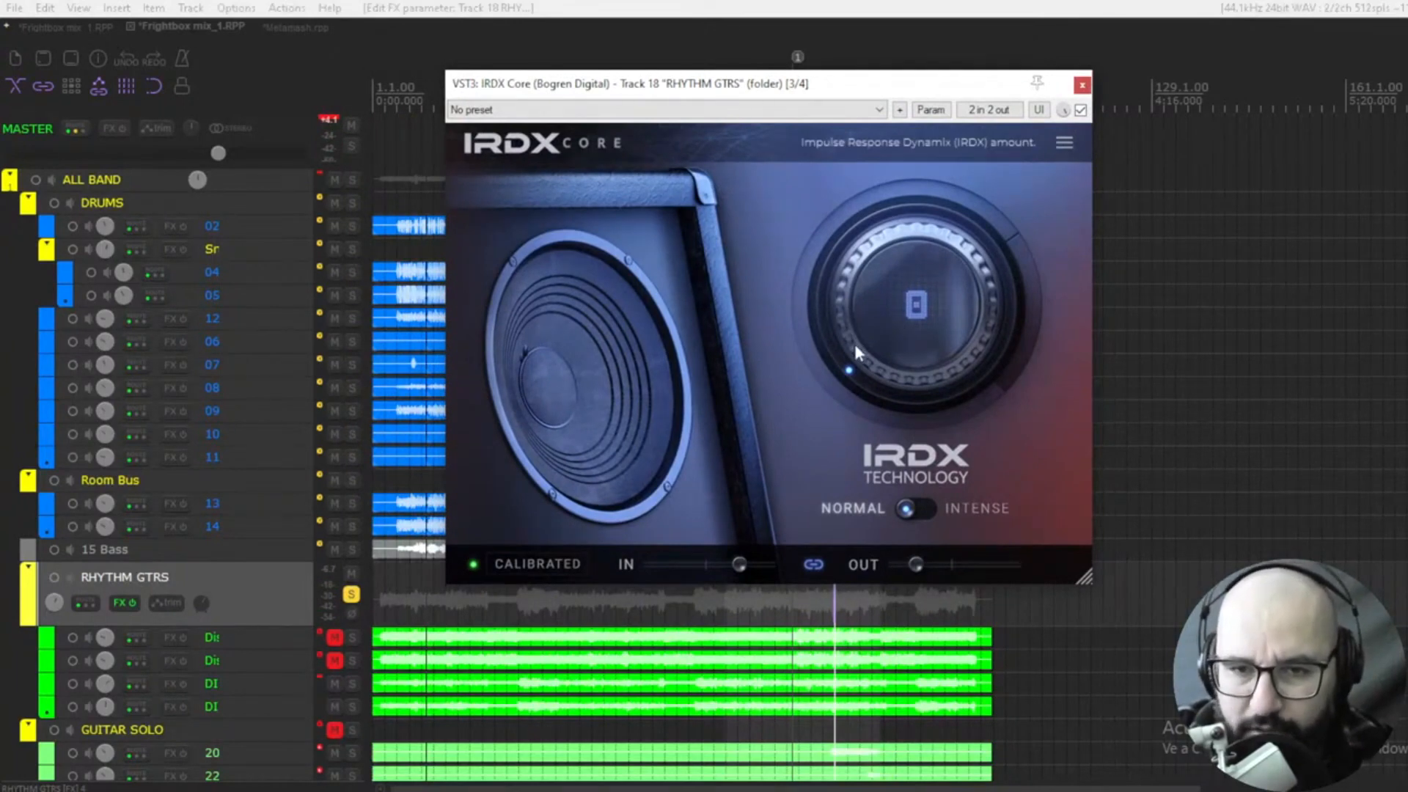
key("space")
left_click(1081, 111)
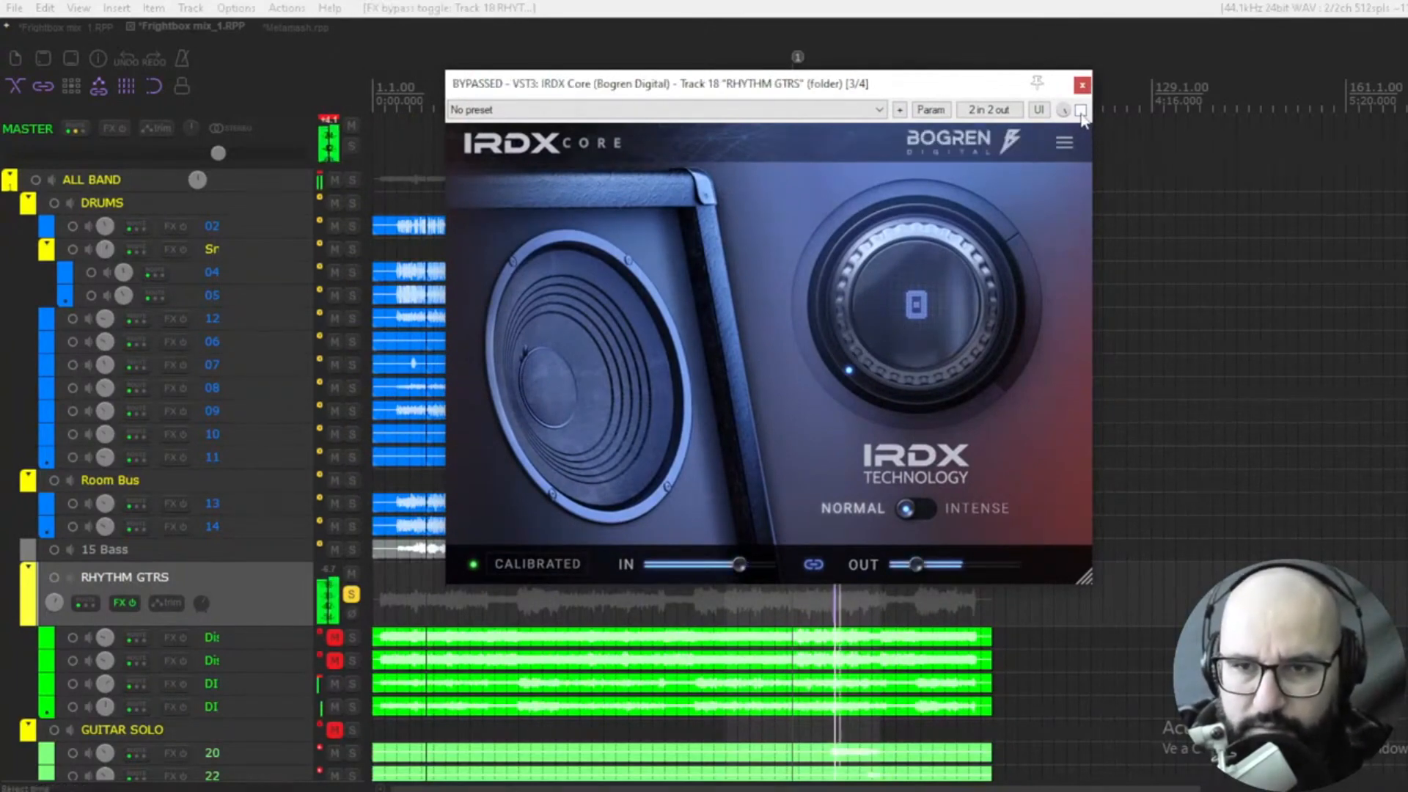
left_click(1081, 111)
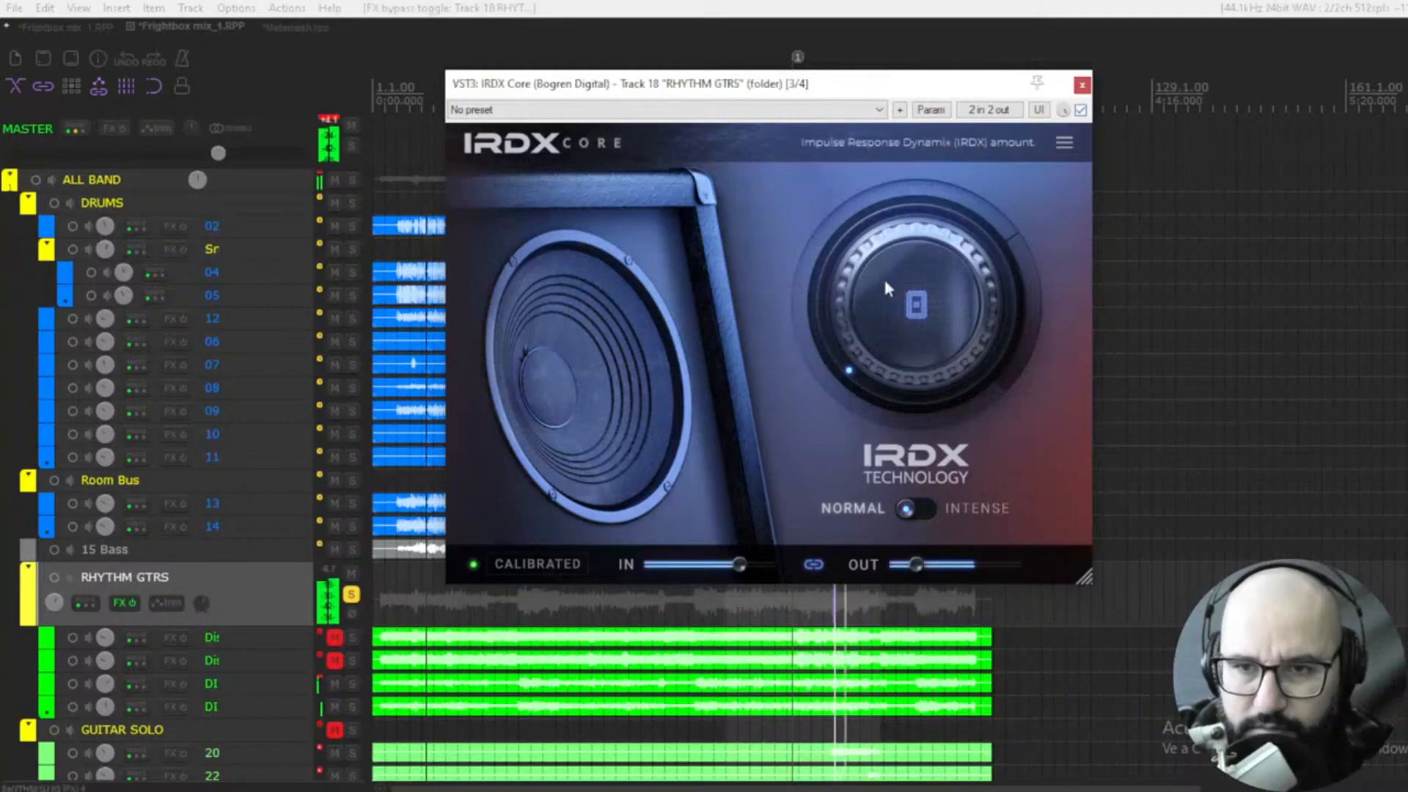
- Set the IRDX amount to 100 and compare the rhythm guitars with IRDX Core bypassed and active in Normal mode
left_click_drag(883, 276, 908, 236)
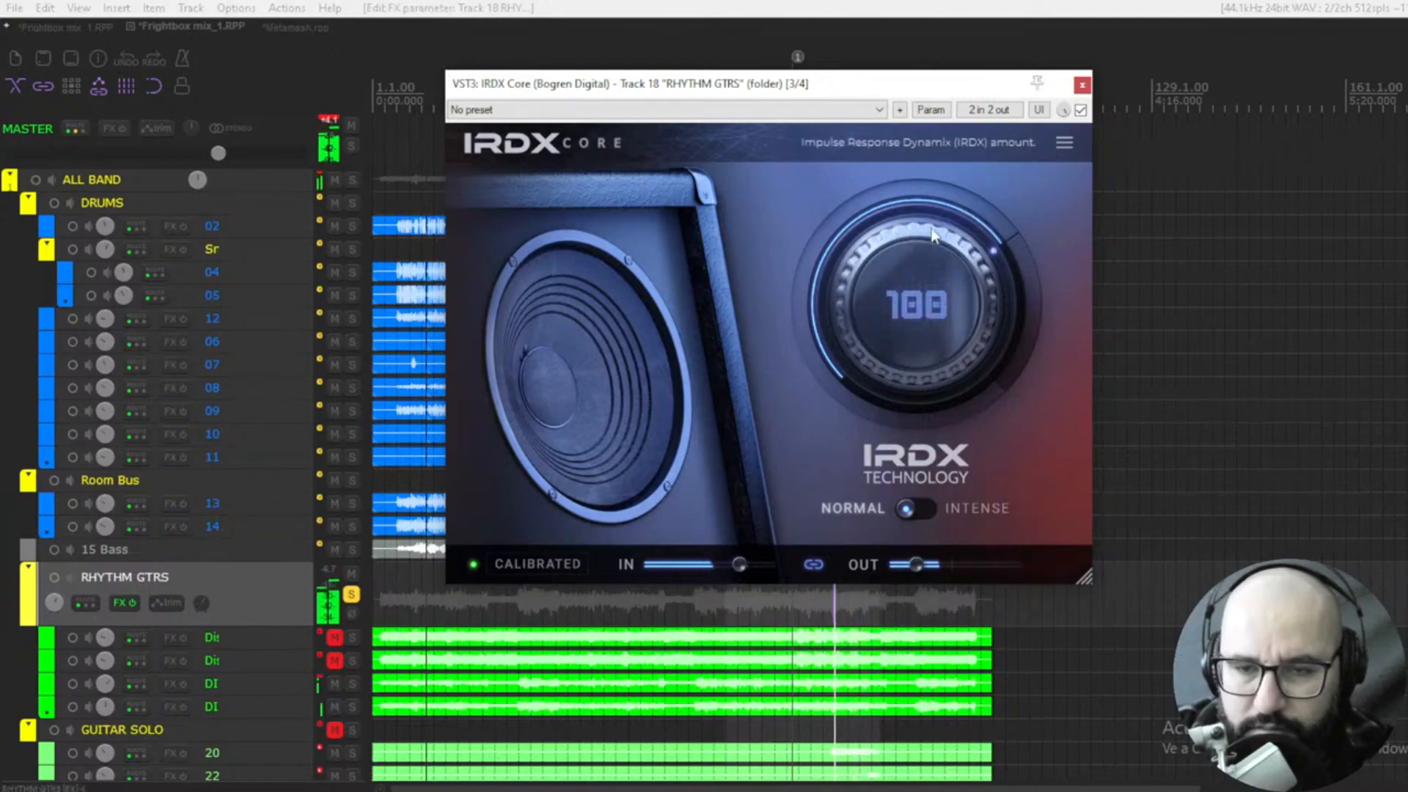
left_click(1080, 111)
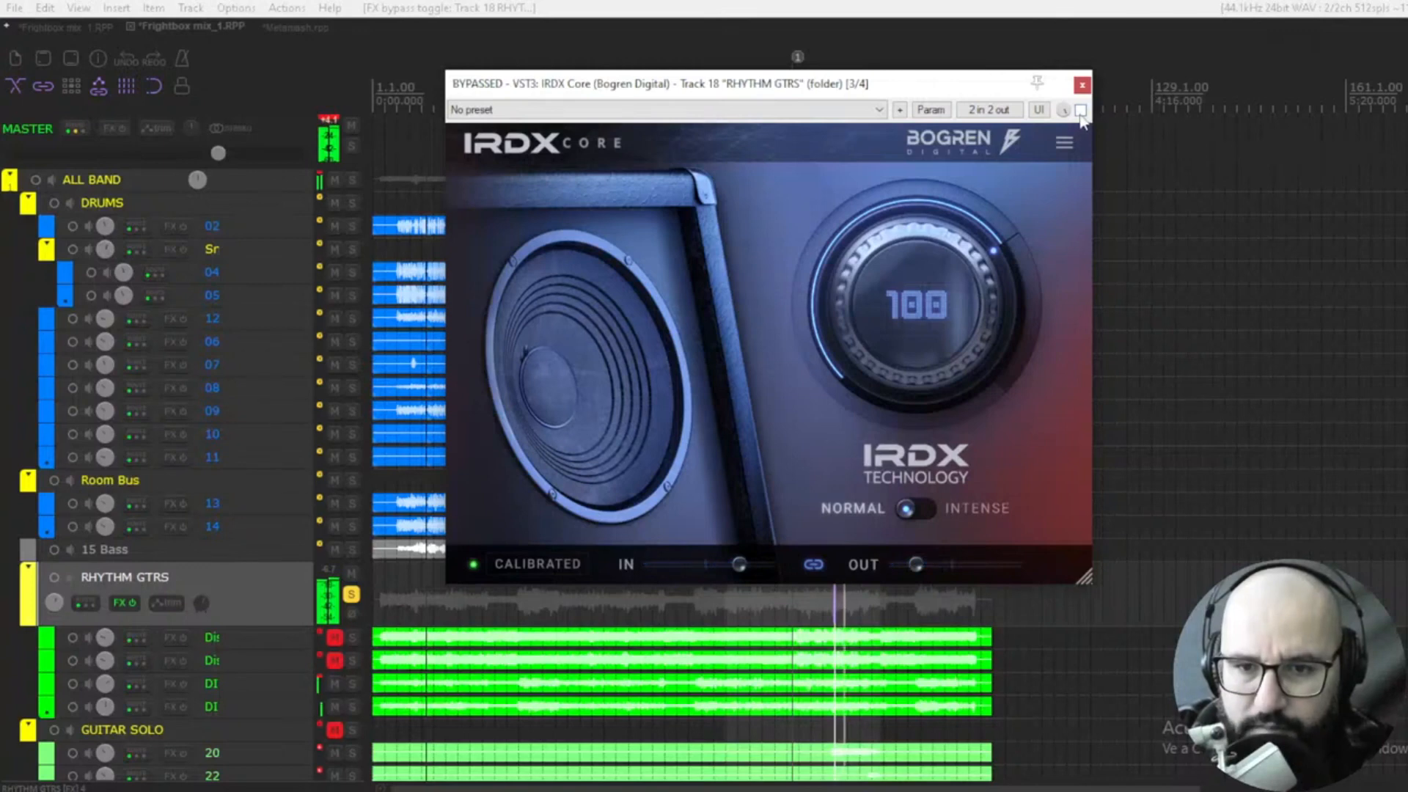
left_click(1080, 111)
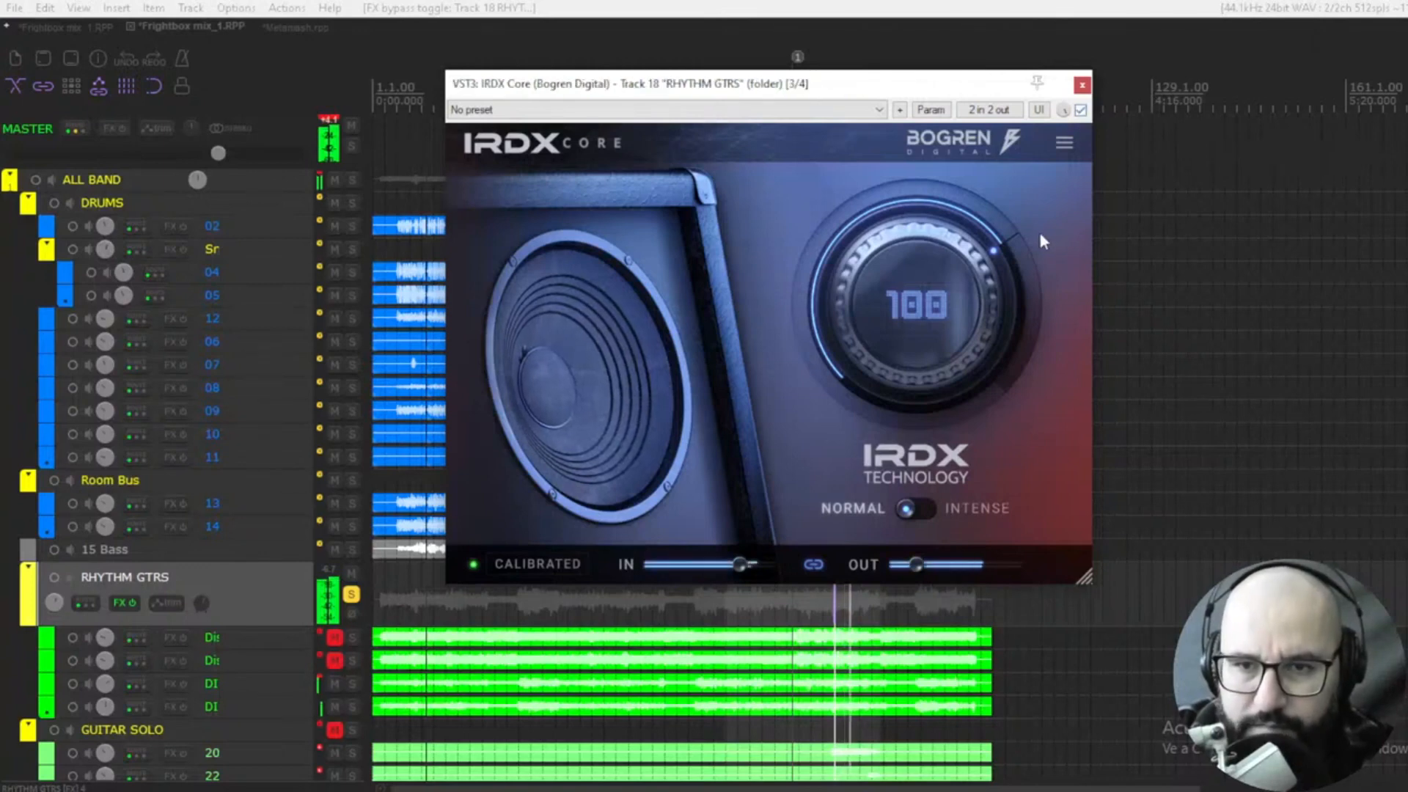
left_click(1080, 111)
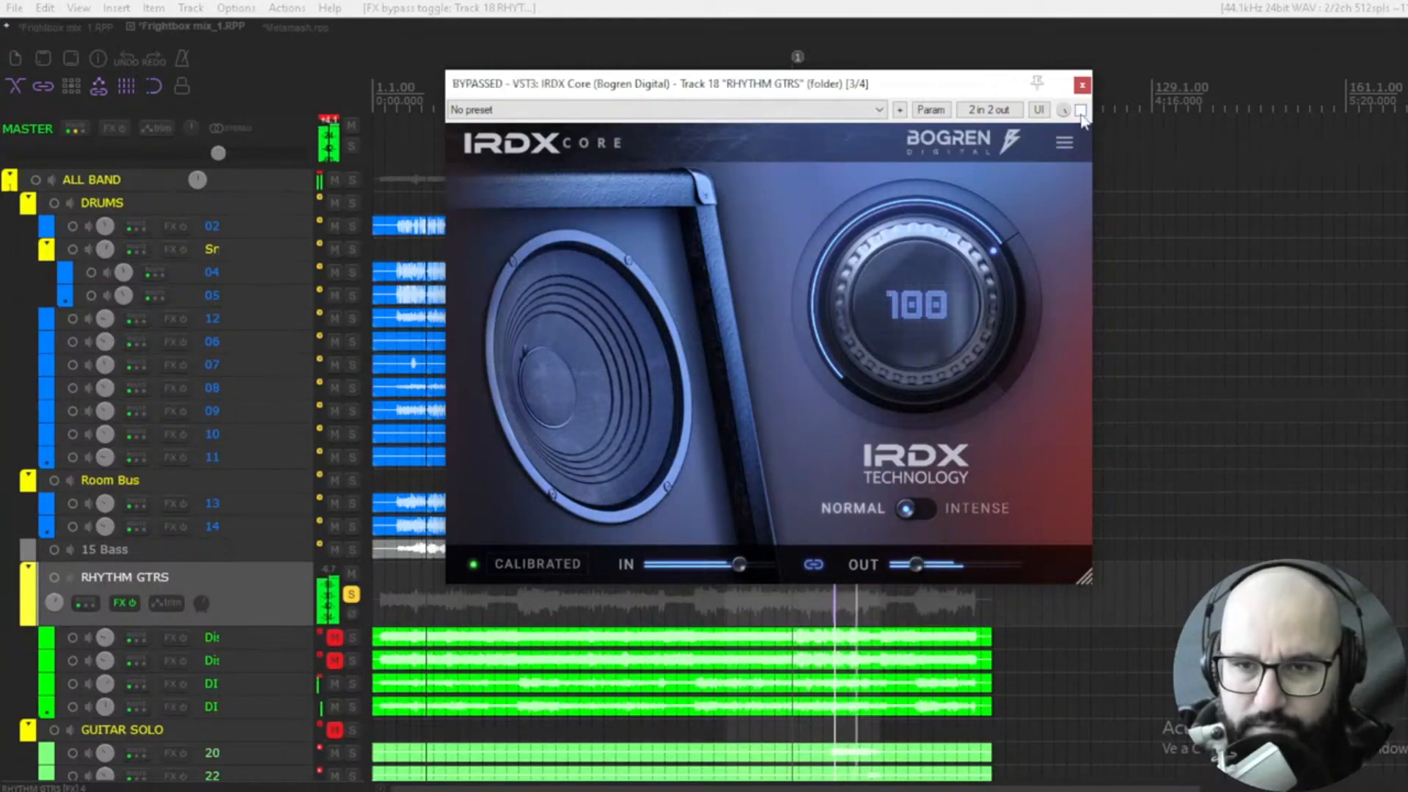
left_click(1080, 110)
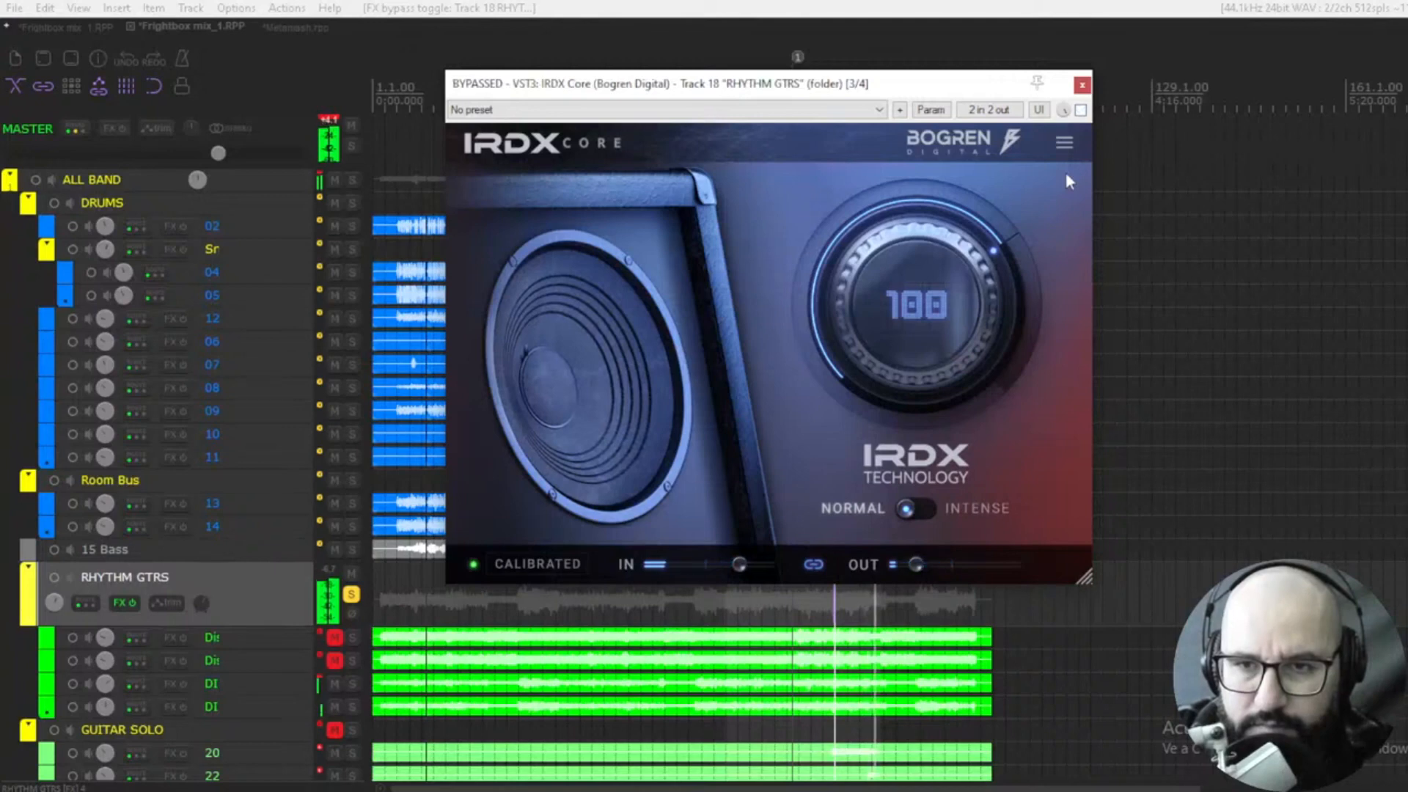
left_click(1081, 110)
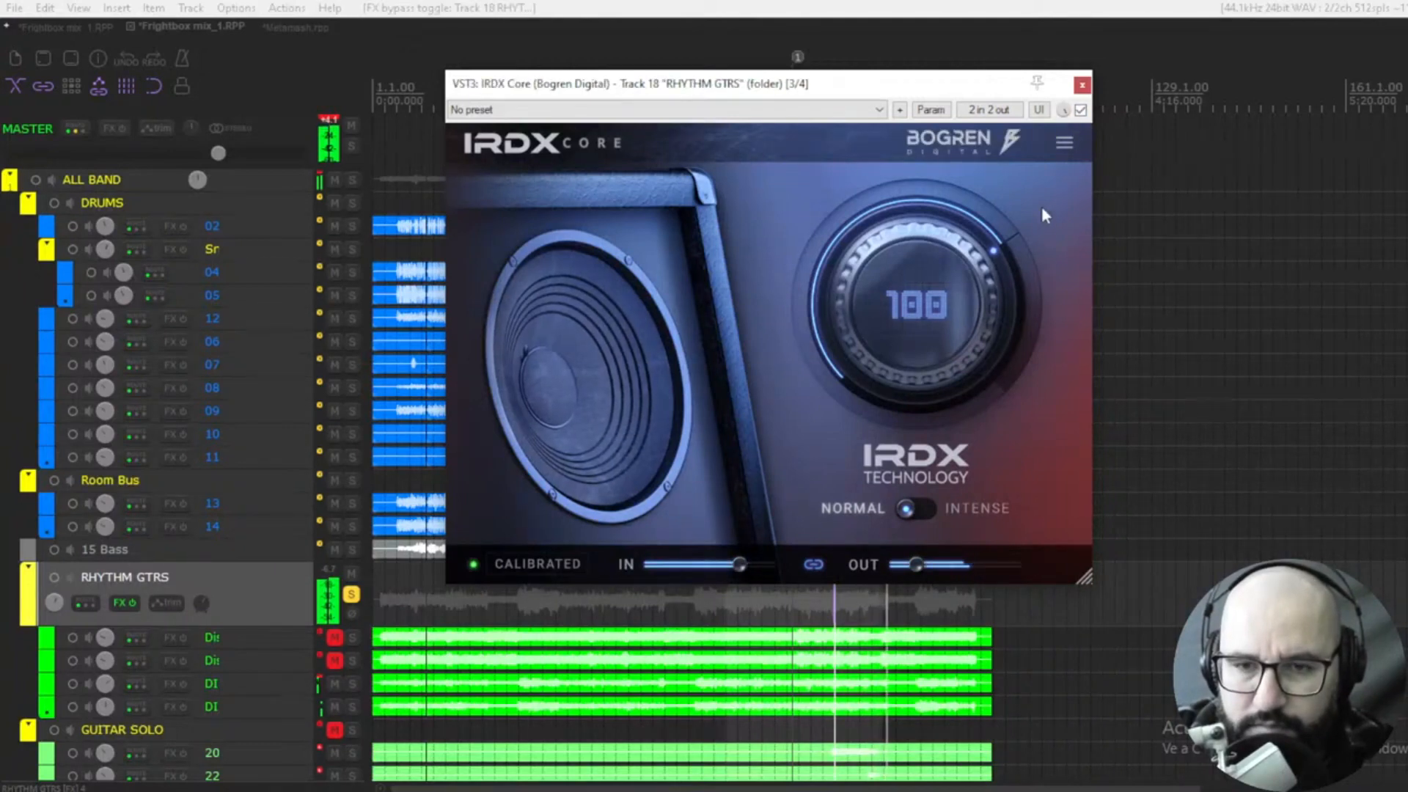
key("space")
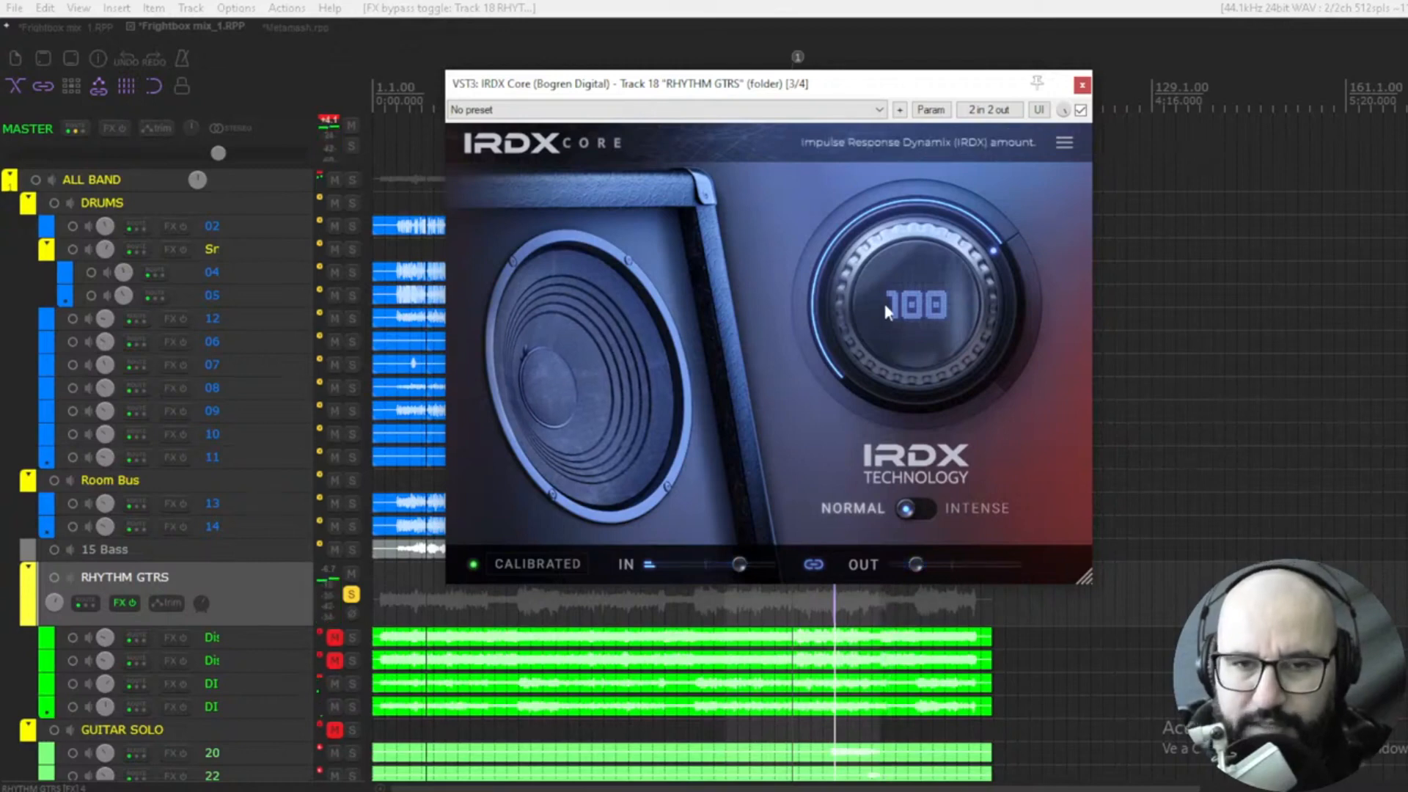
left_click(1080, 112)
left_click(1080, 111)
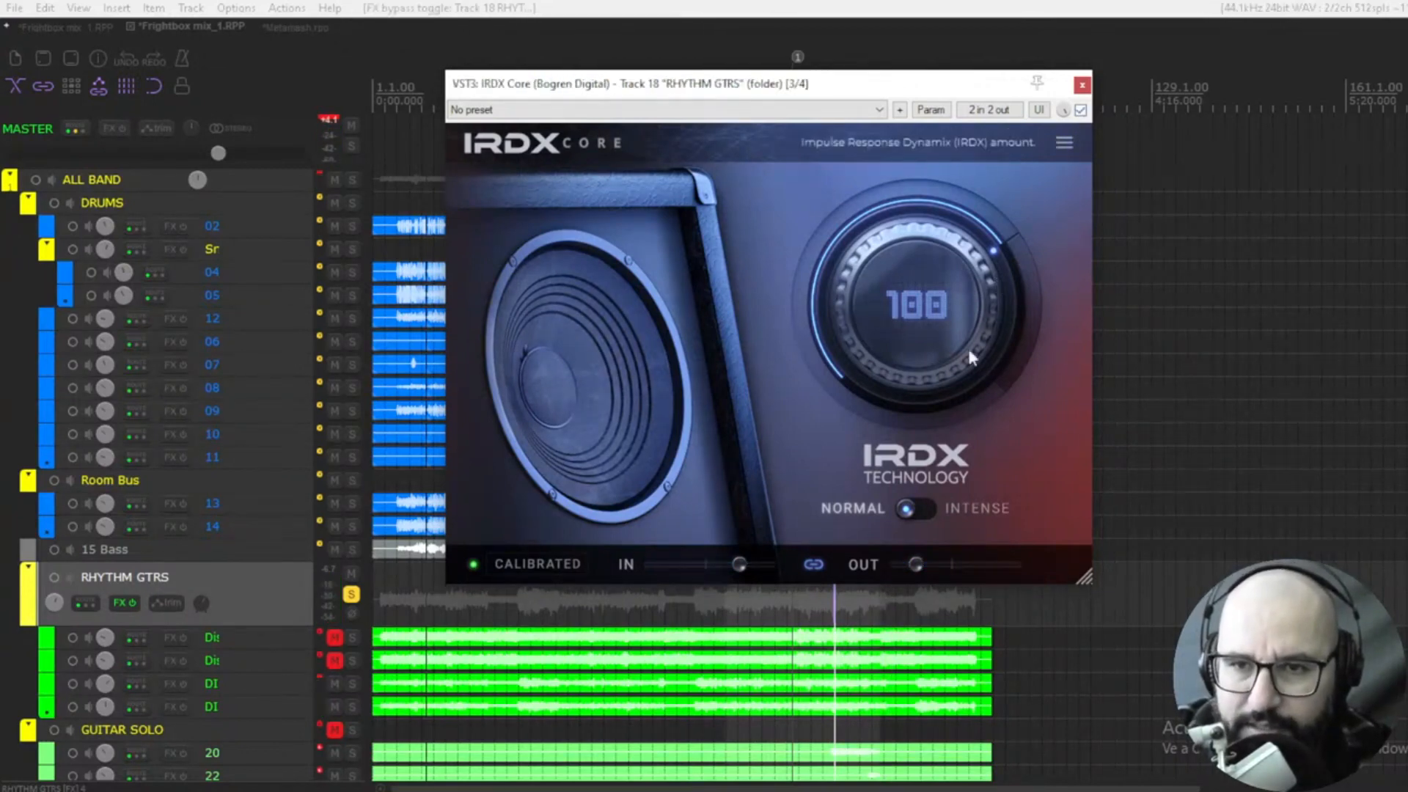
- Switch the response mode to Intense during playback and compare the rhythm guitars with IRDX Core bypassed and active
key("space")
left_click(915, 509)
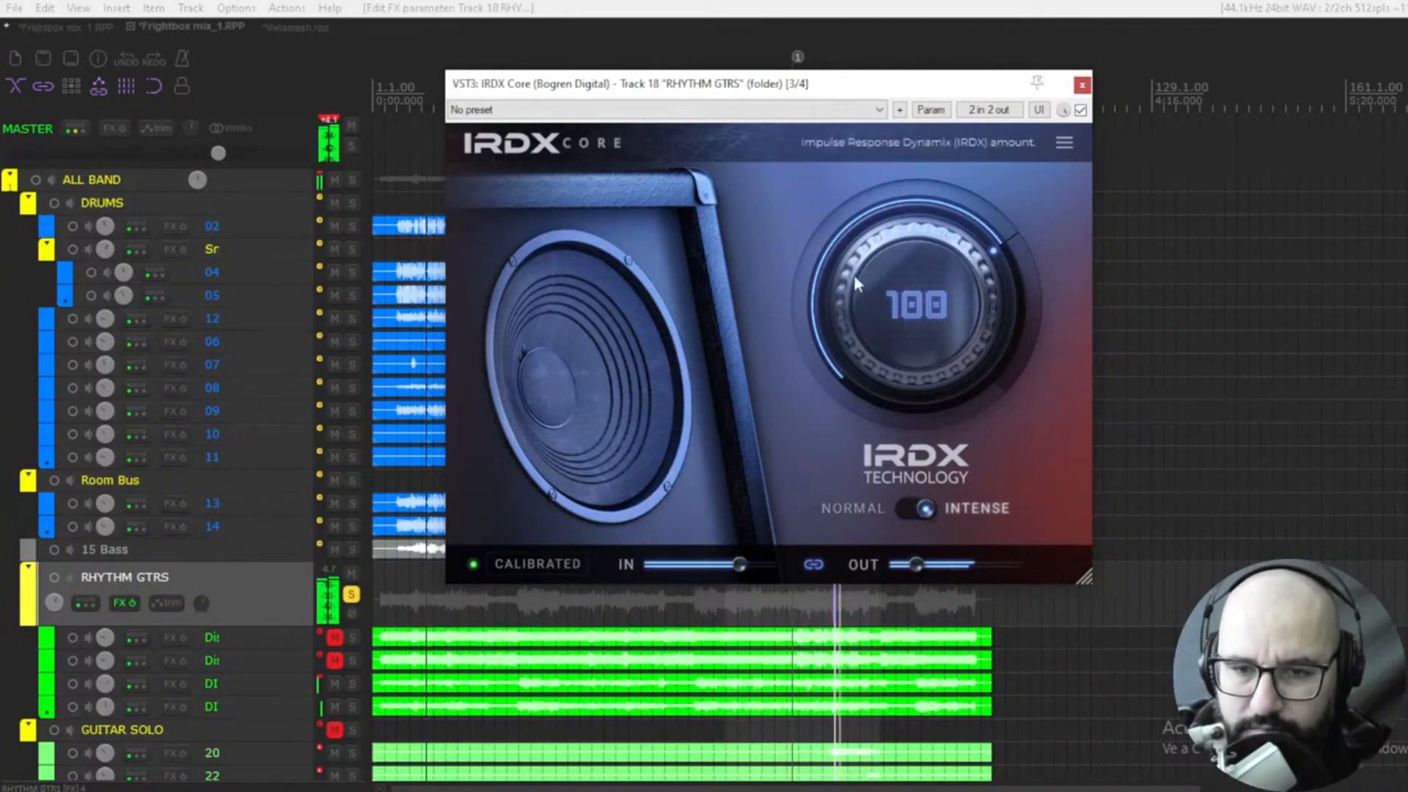
left_click_drag(786, 91, 731, 131)
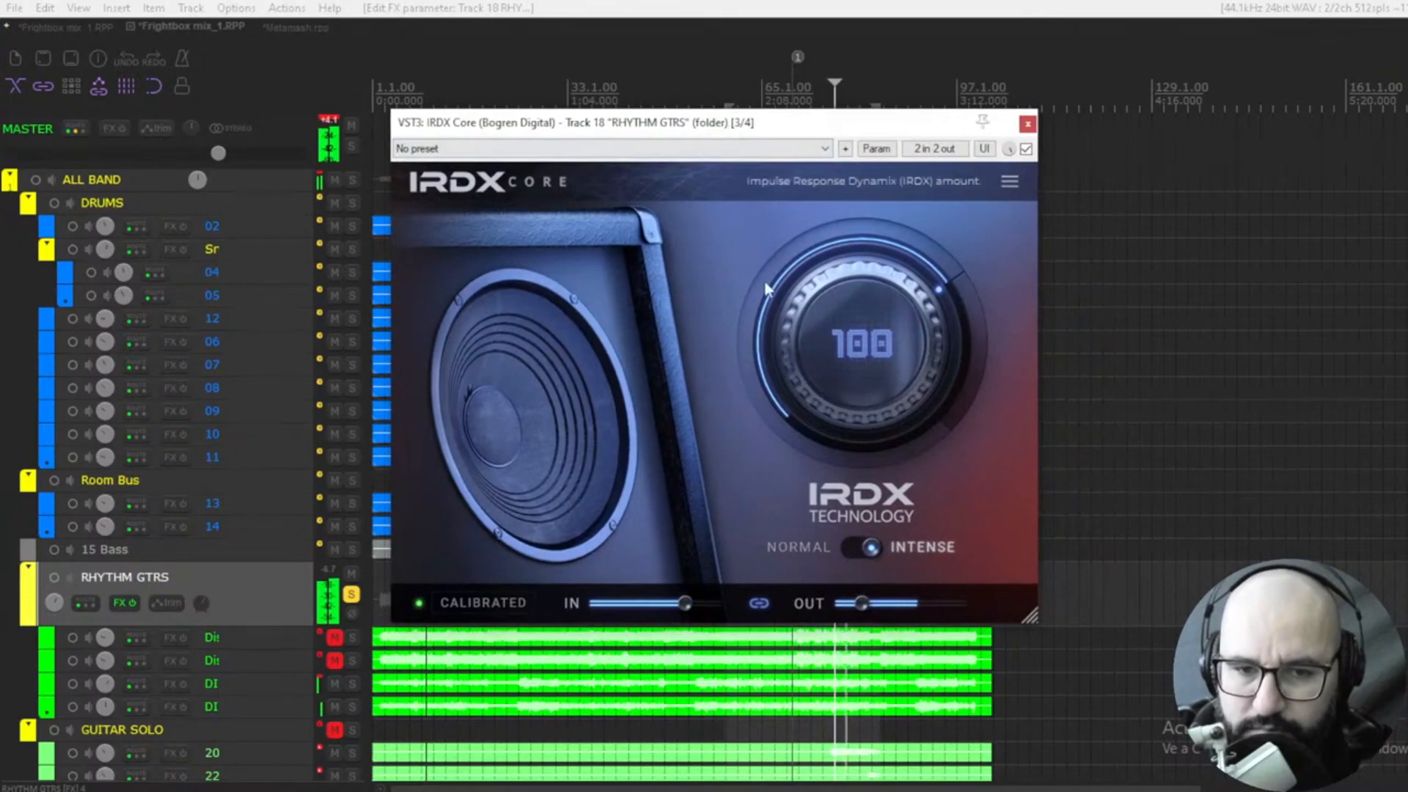
left_click(1025, 149)
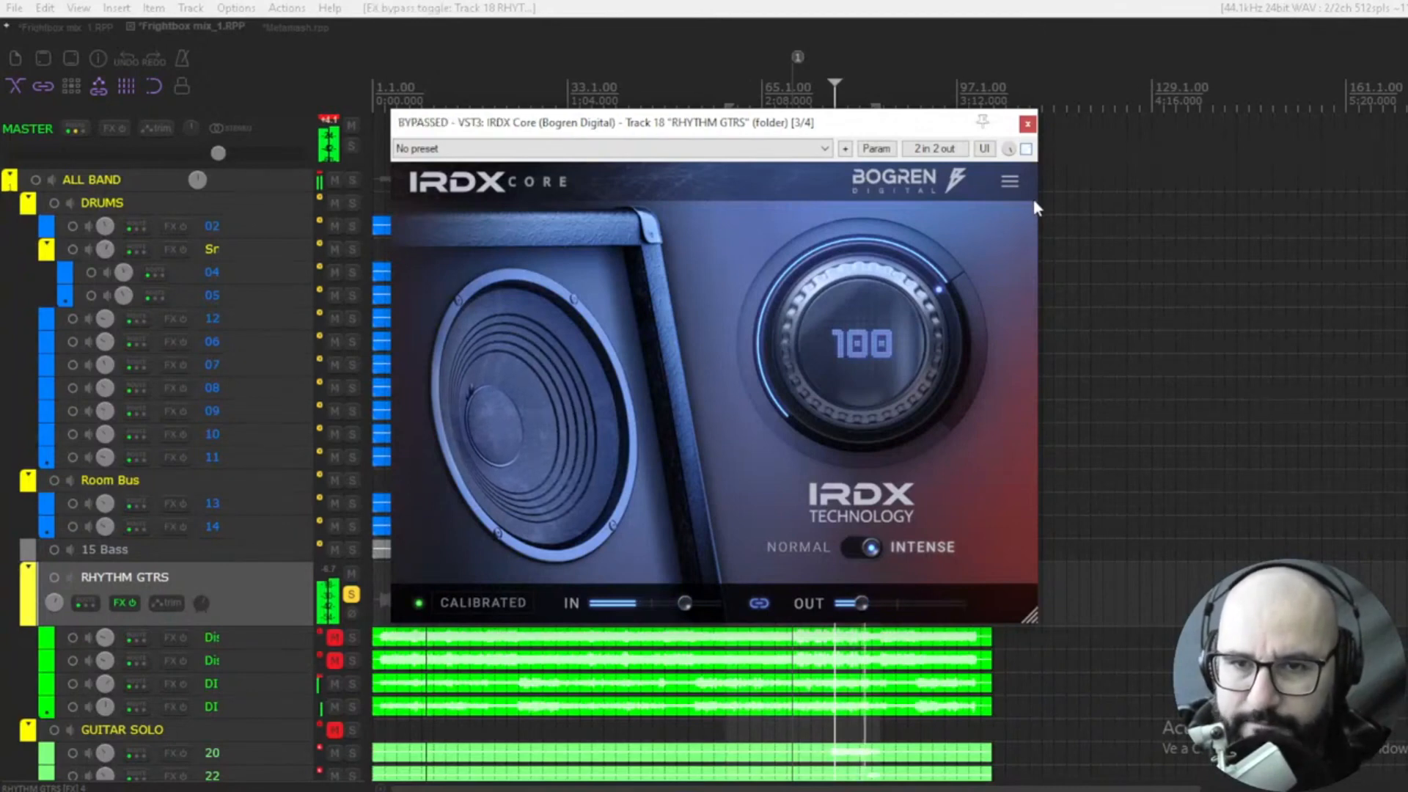
left_click(1026, 149)
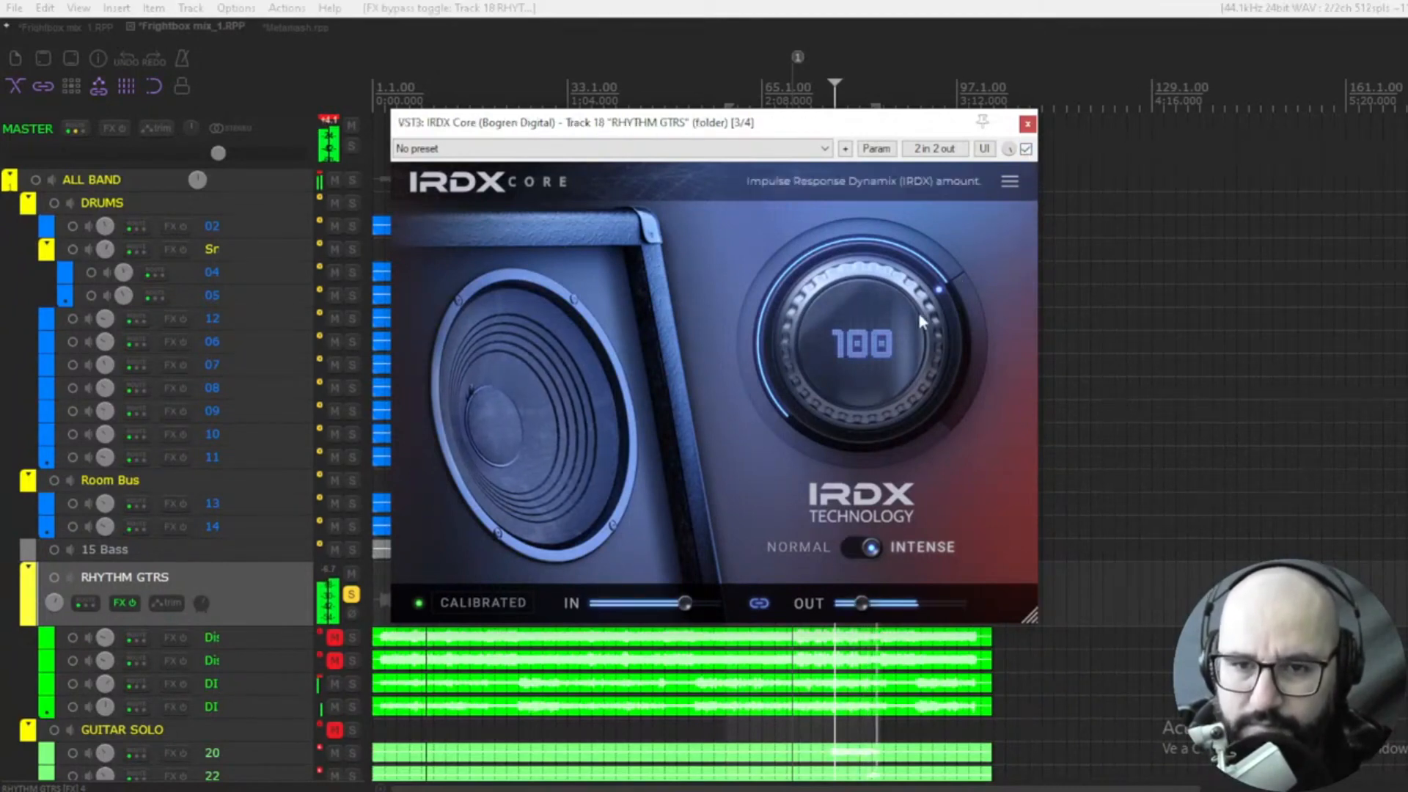
left_click(1026, 149)
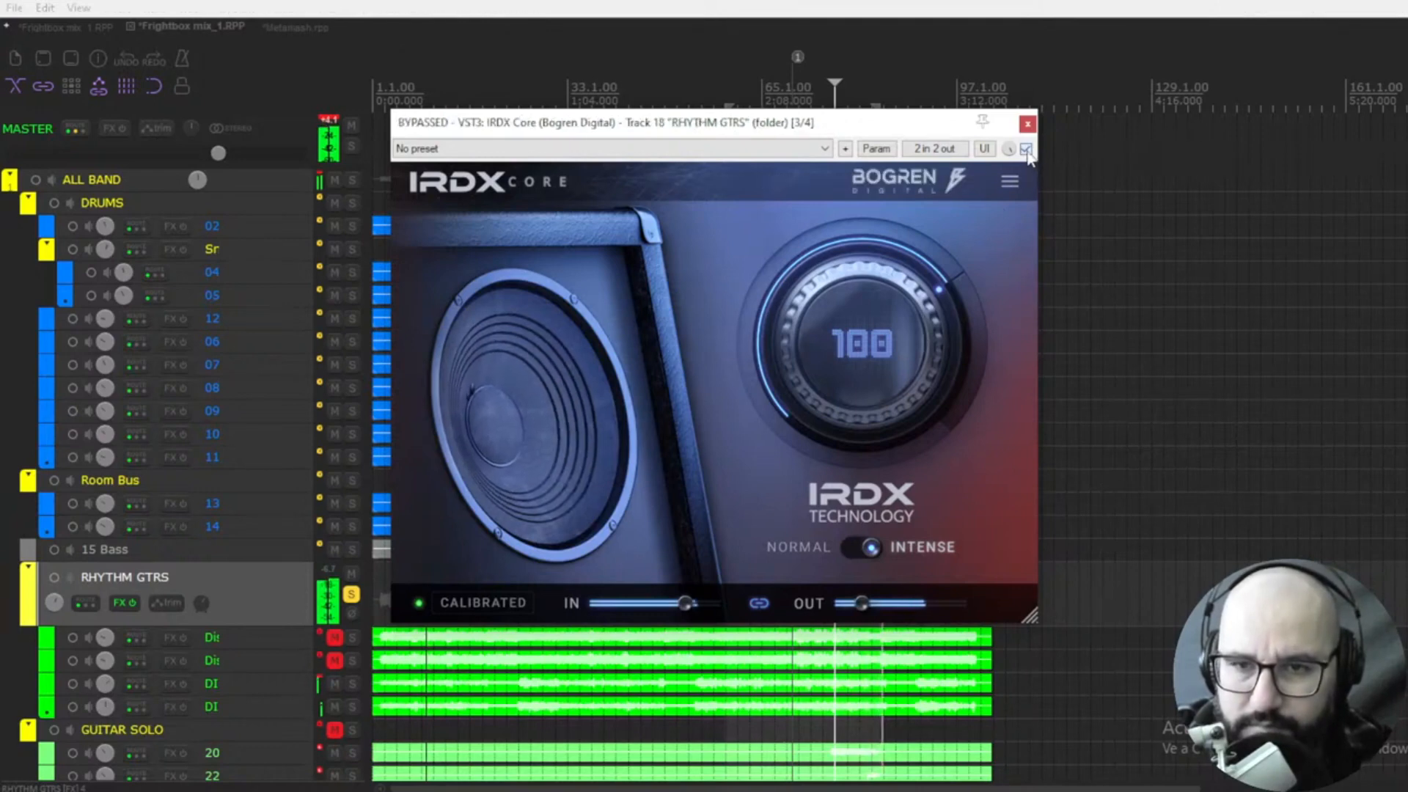
left_click(1026, 150)
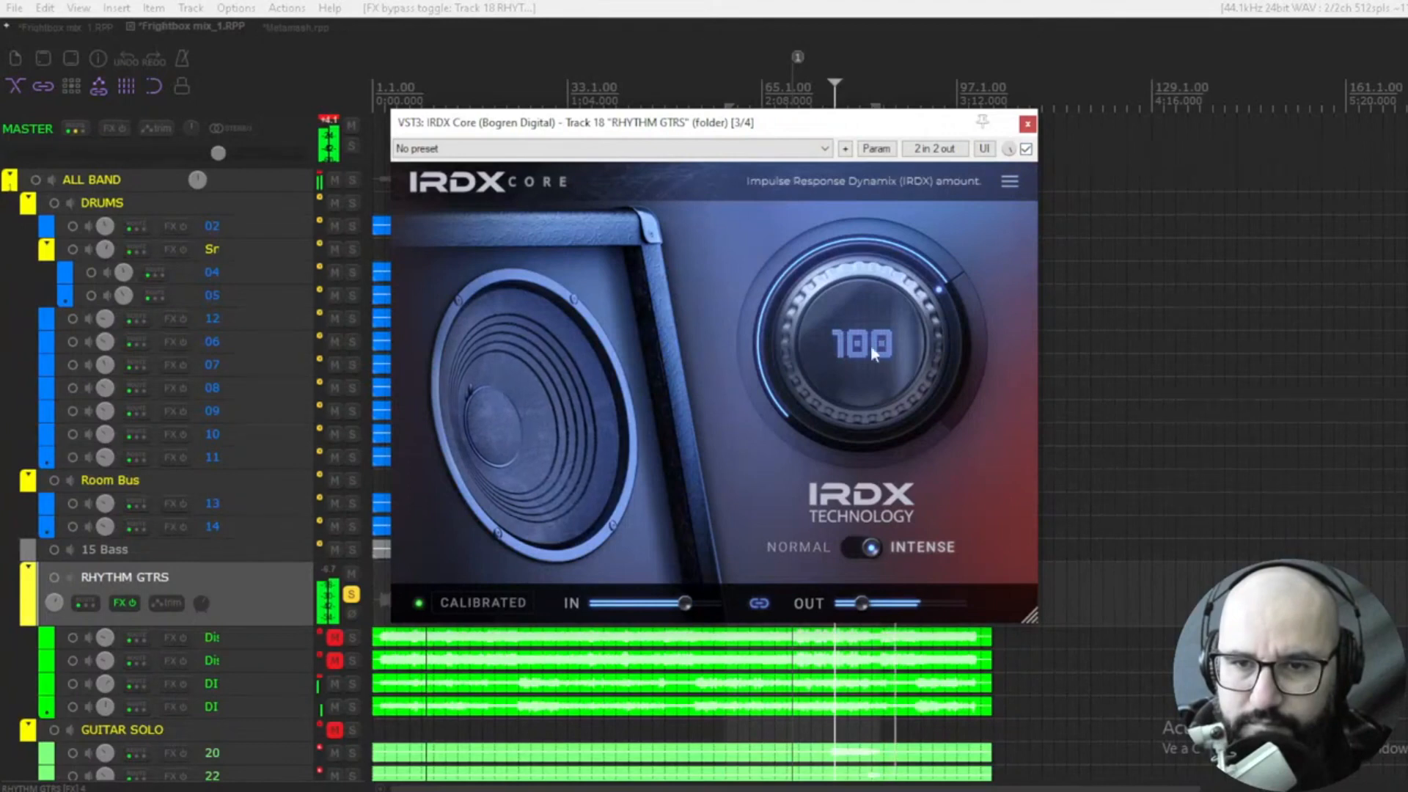
- Lower the IRDX amount to 65 in Intense mode and compare the rhythm guitars with IRDX Core bypassed and active
left_click_drag(876, 373, 868, 463)
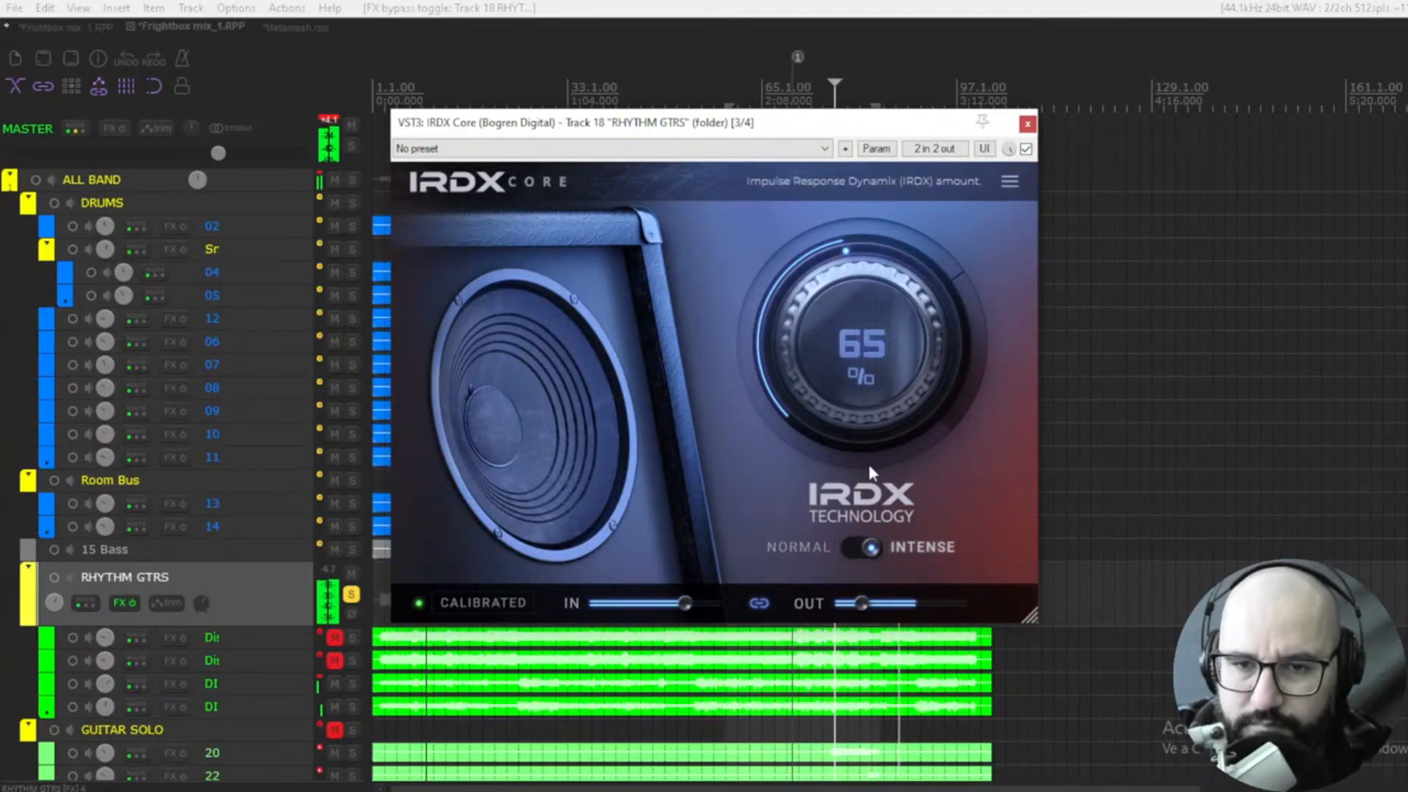
left_click(1026, 149)
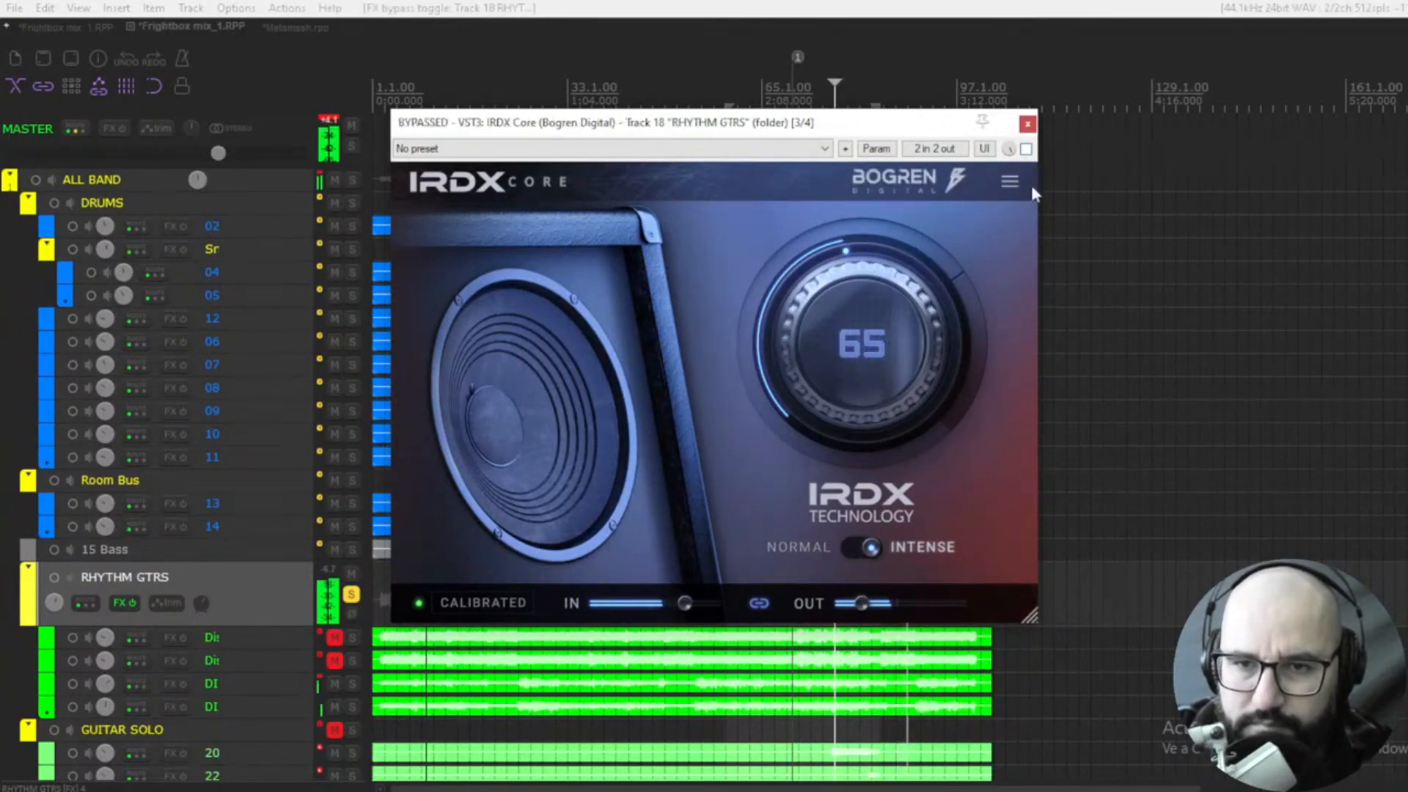
left_click(1026, 149)
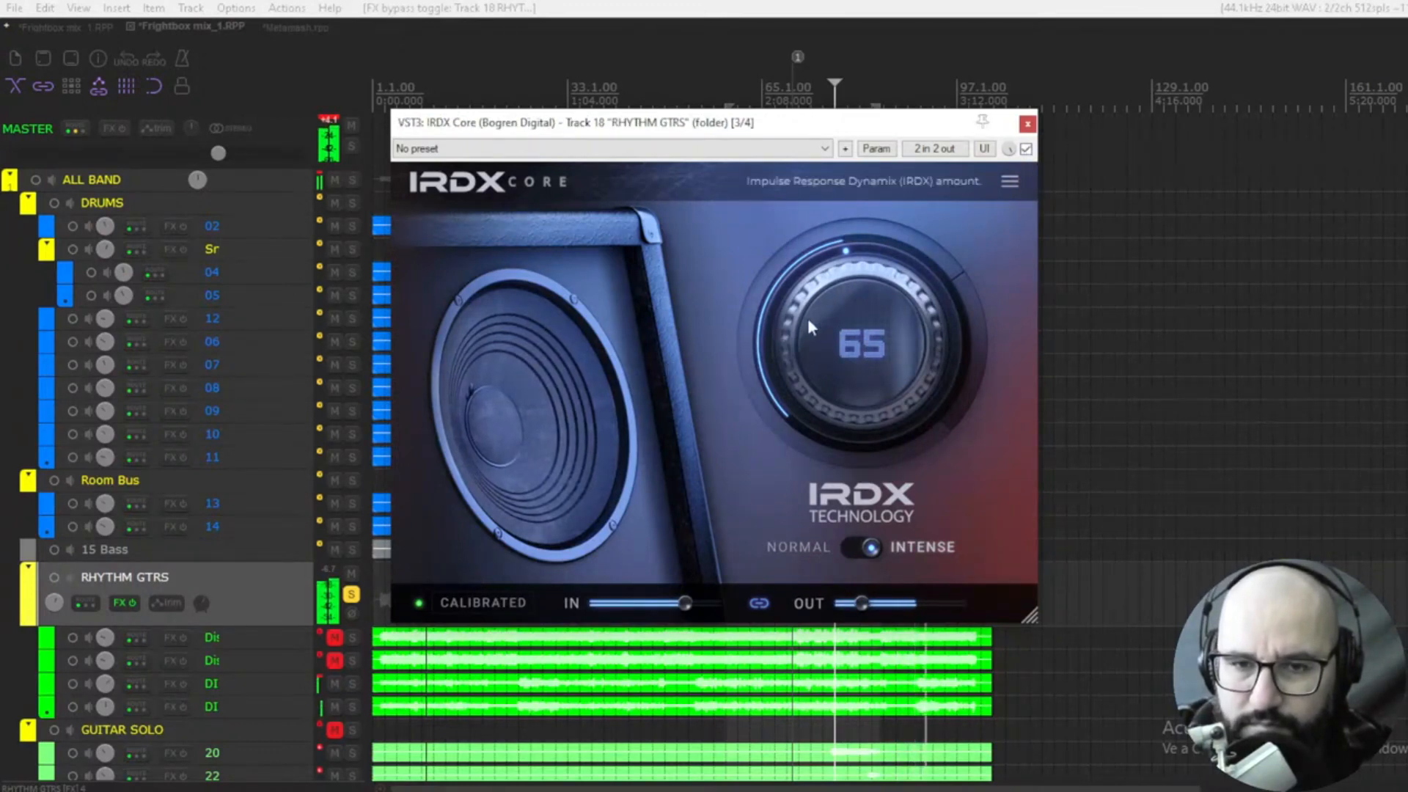
- Raise the IRDX amount to 100, compare the rhythm guitars with IRDX Core bypassed and active, and stop playback
left_click_drag(808, 318, 838, 223)
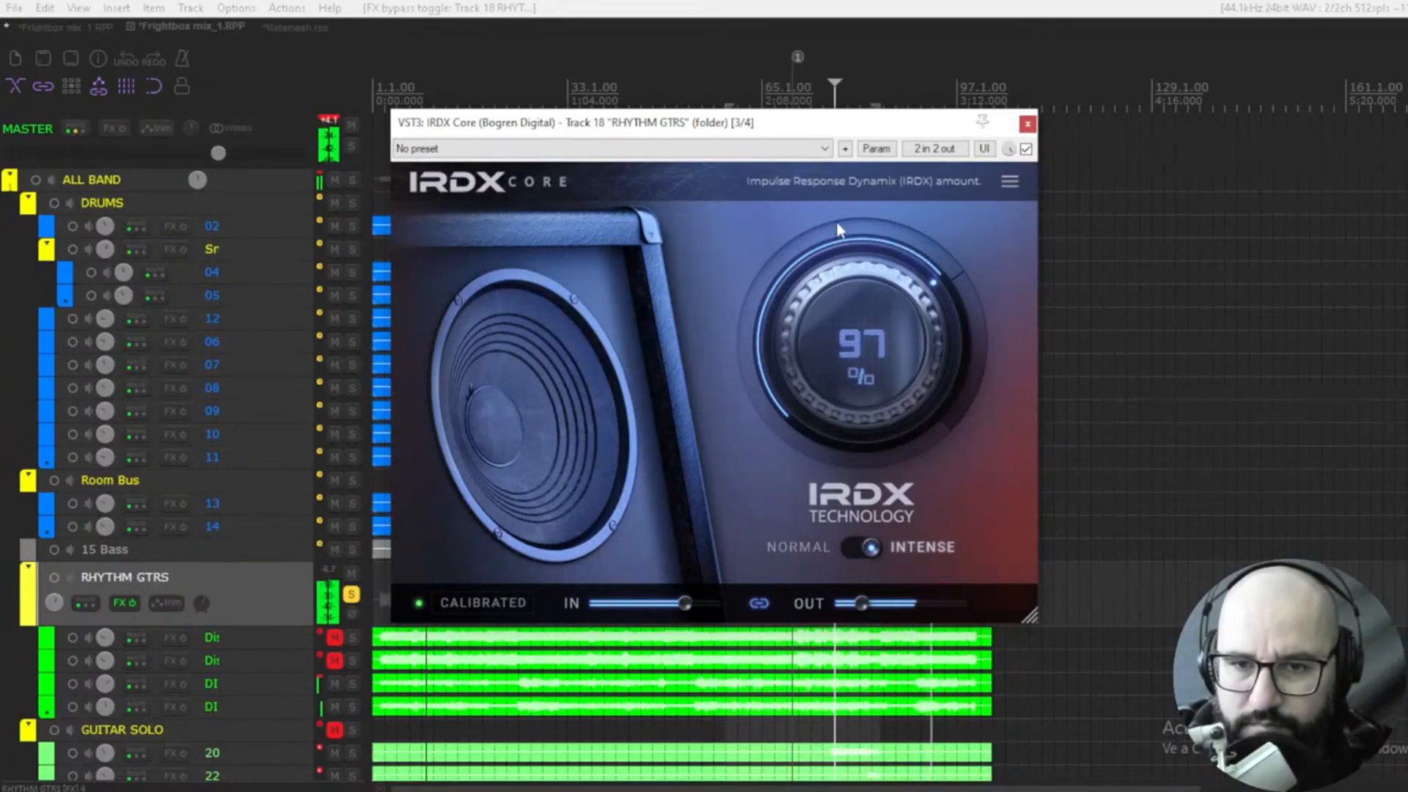
left_click_drag(839, 315, 847, 291)
left_click(1026, 150)
left_click(1026, 150)
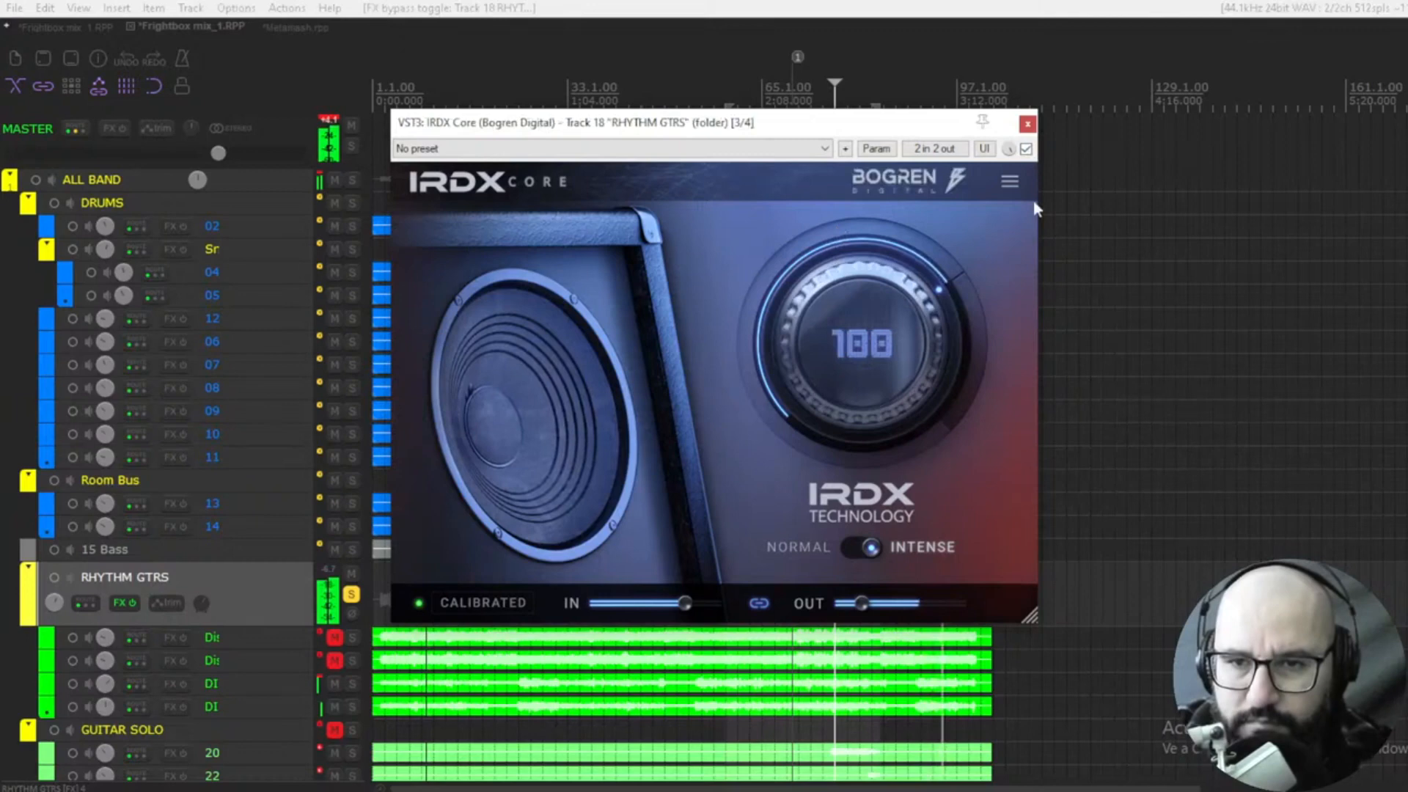
left_click(1026, 149)
left_click(1026, 149)
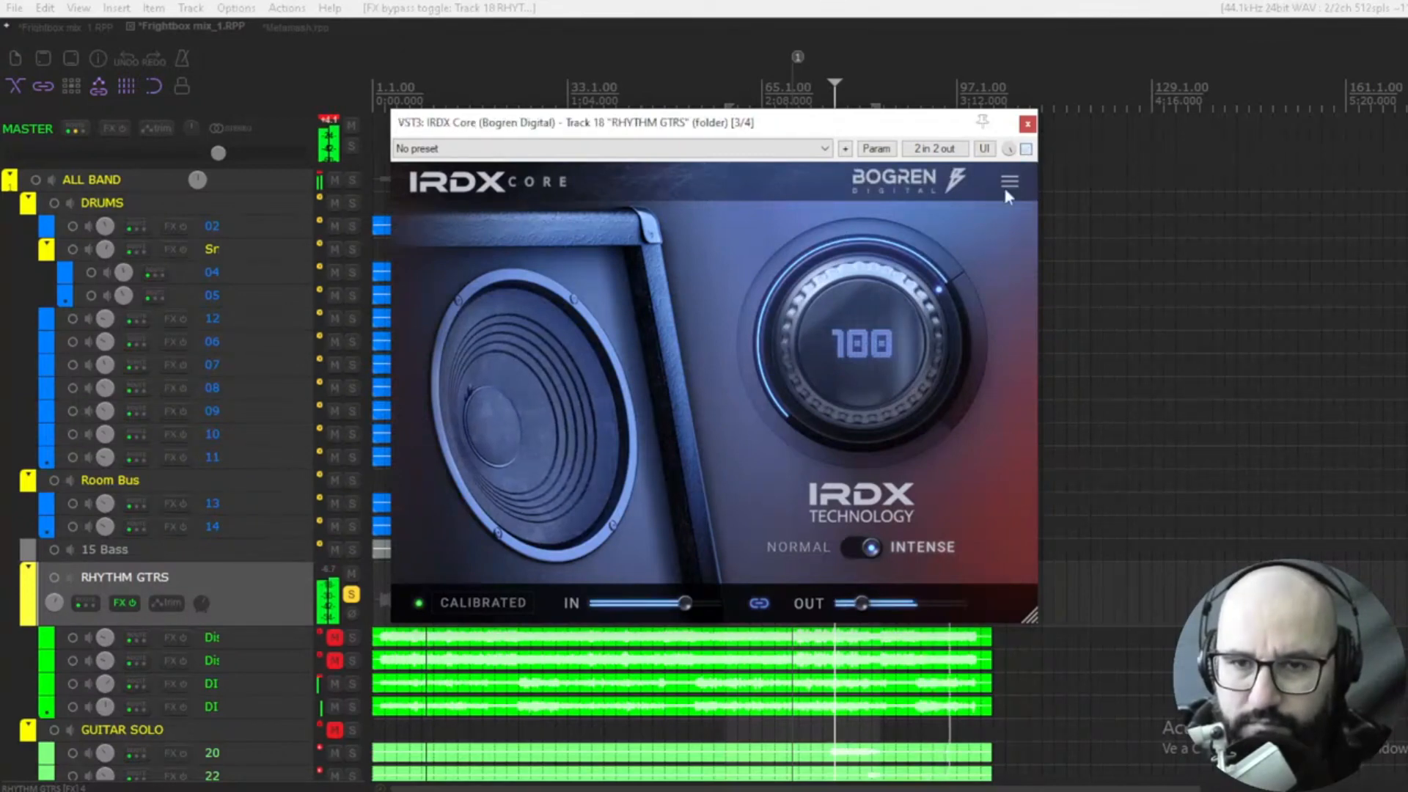
key("space")
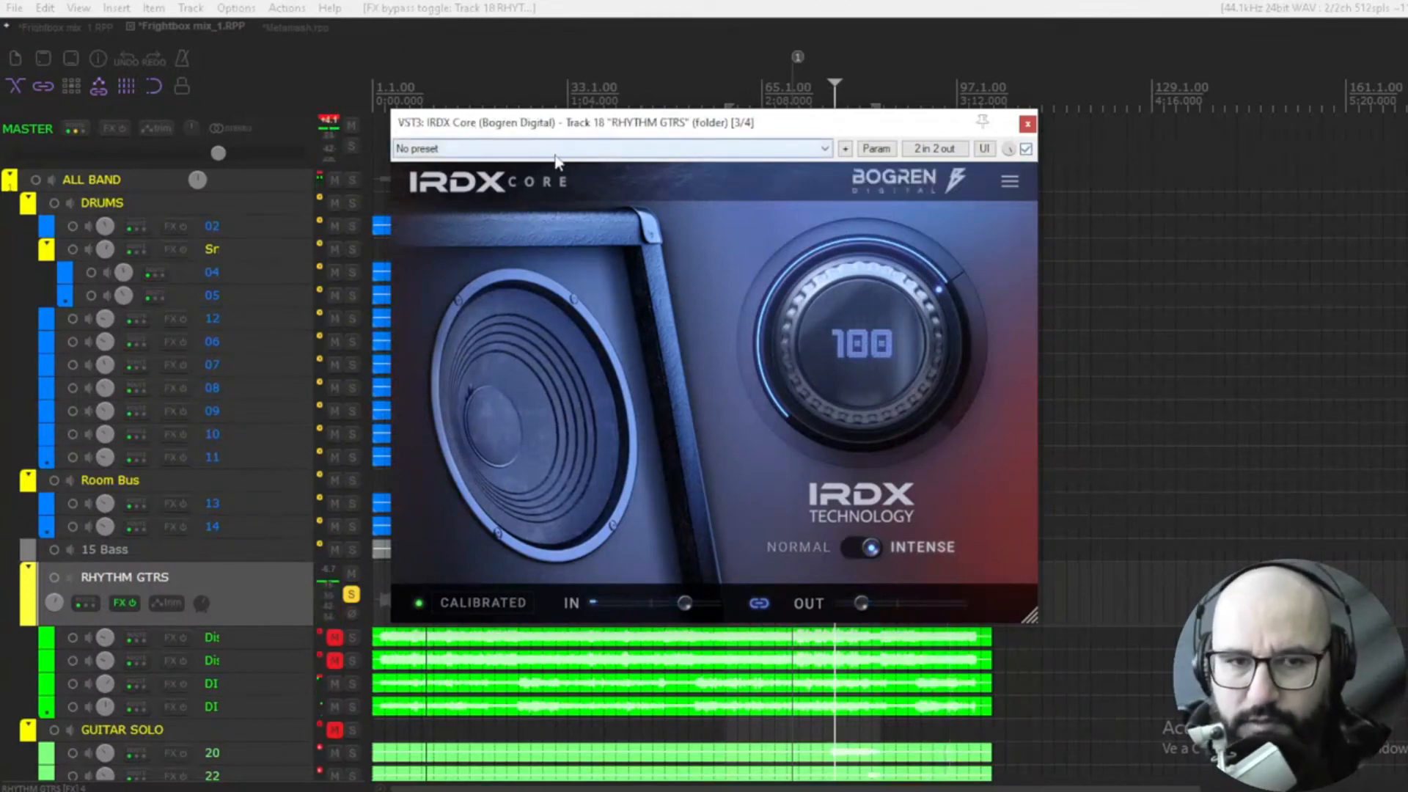
- Switch to the Metamash.rpp project and calibrate IRDX Core on the Gtr bus during playback
left_click(292, 28)
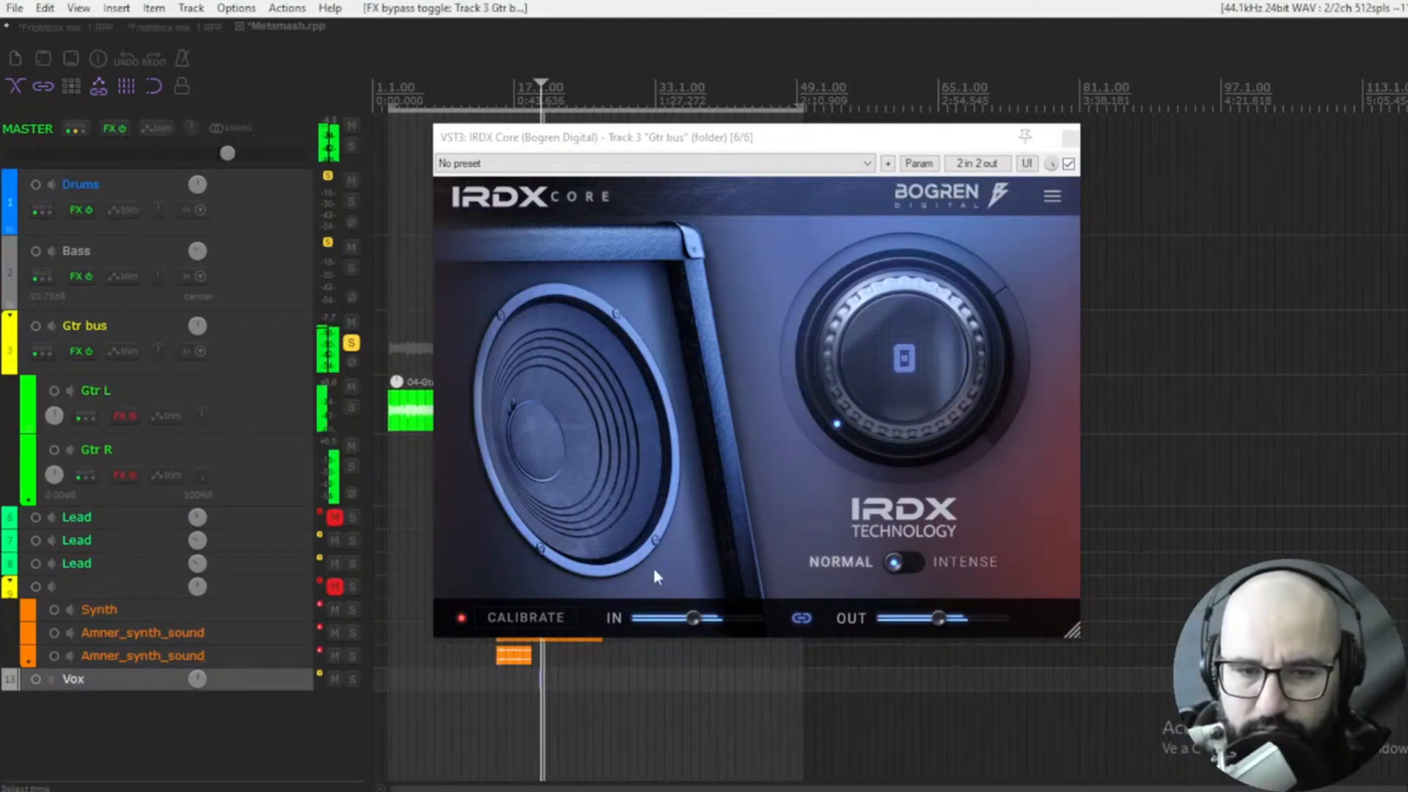
left_click(531, 613)
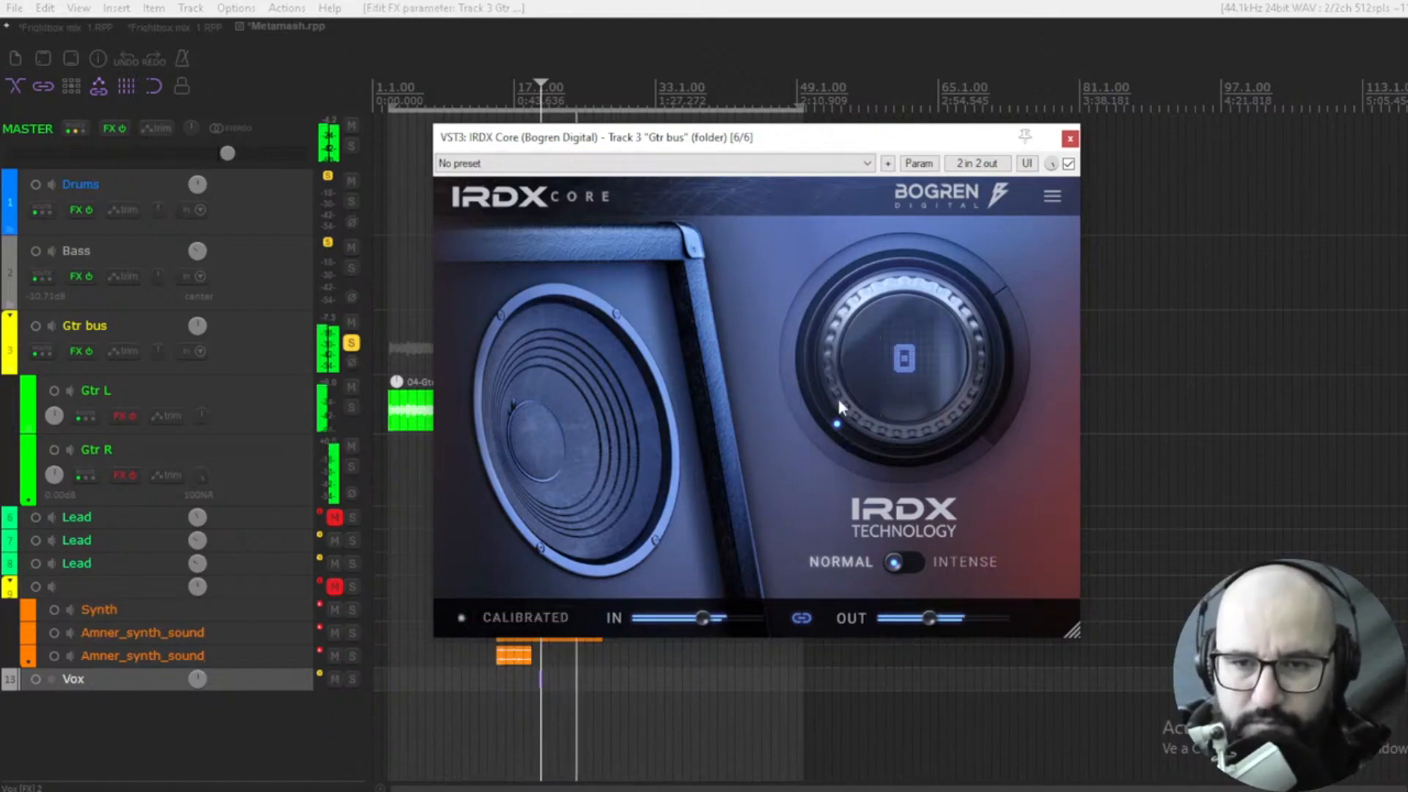
- Set the Gtr bus IRDX amount to 100 and compare the guitars with IRDX Core bypassed and active in Normal mode
left_click_drag(839, 401, 882, 182)
scroll(880, 310, "up", 5)
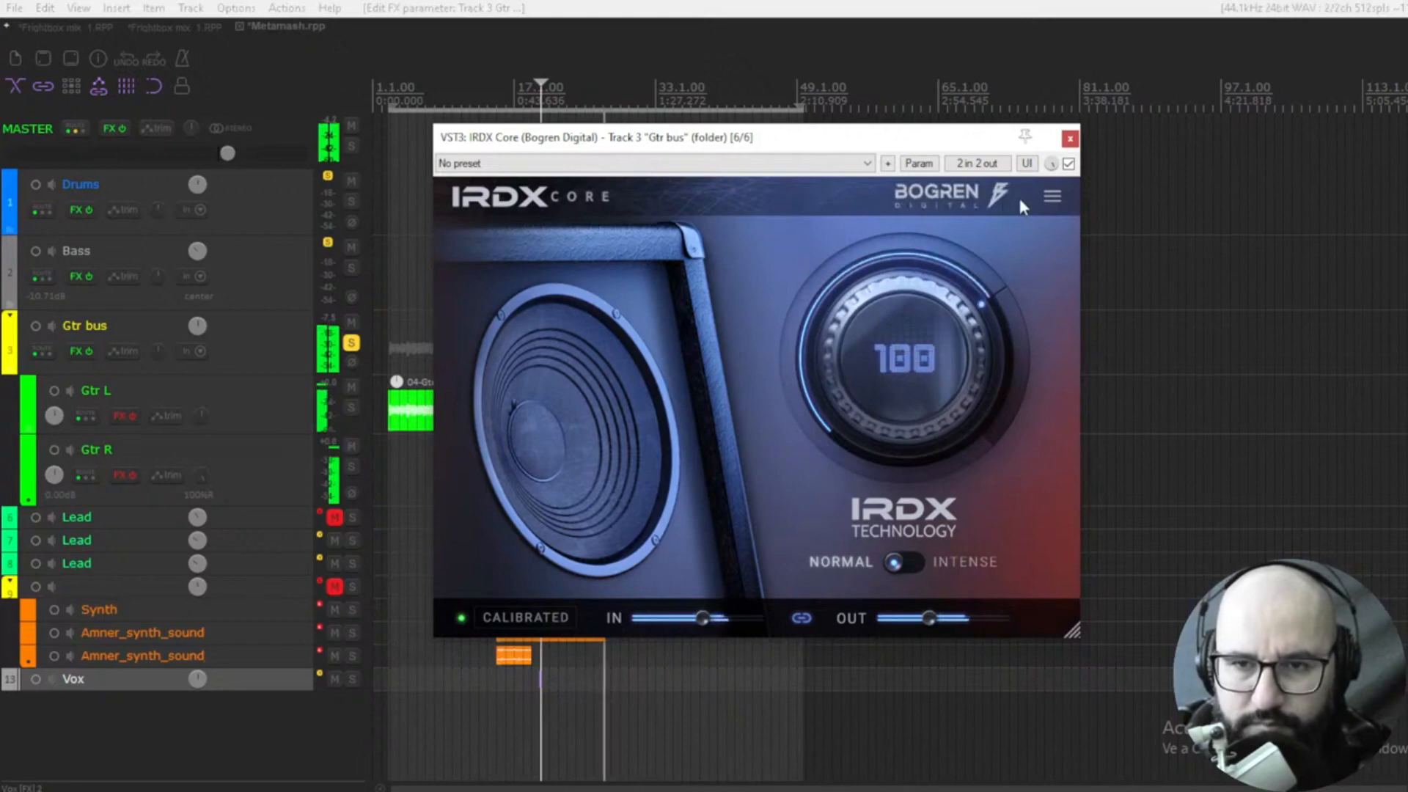
left_click(1069, 164)
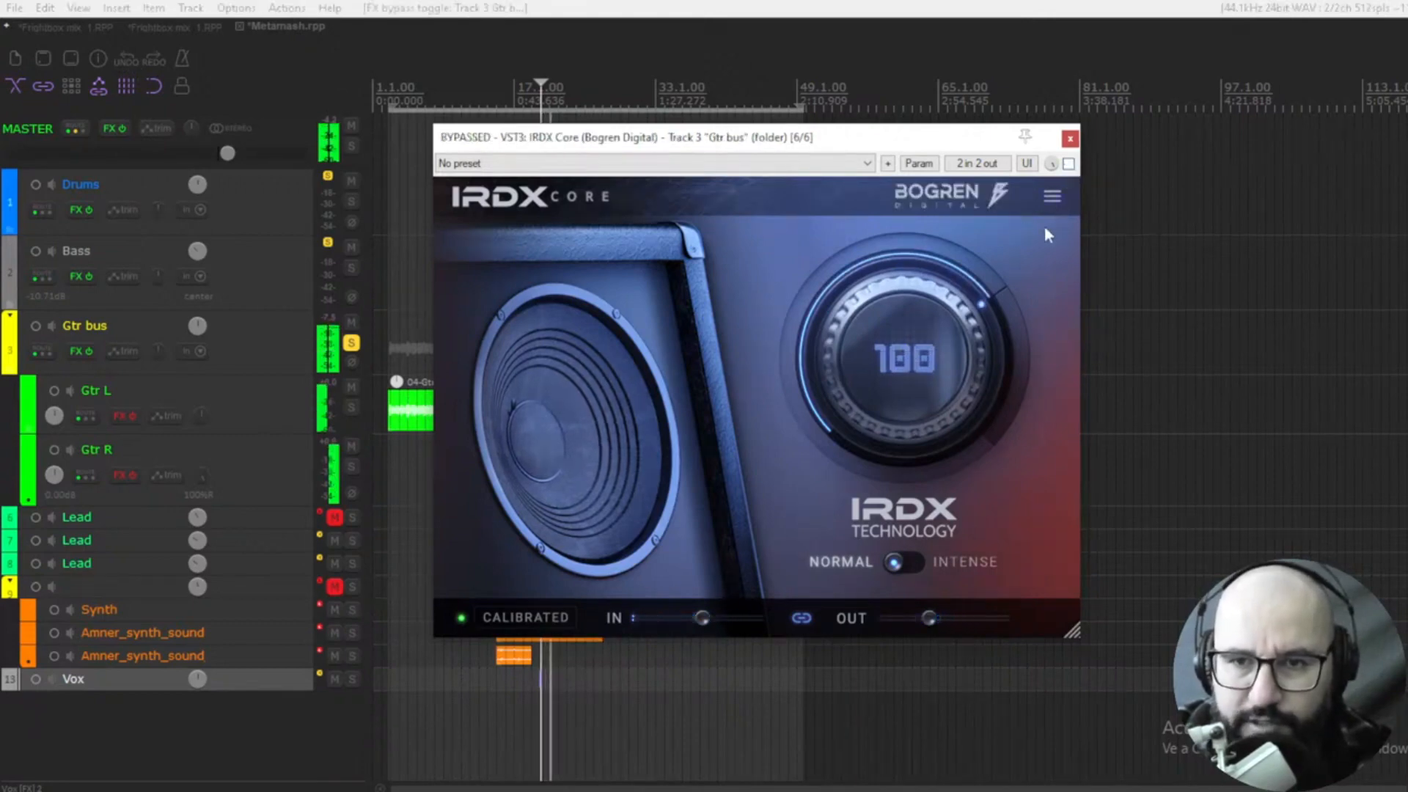
left_click(1068, 164)
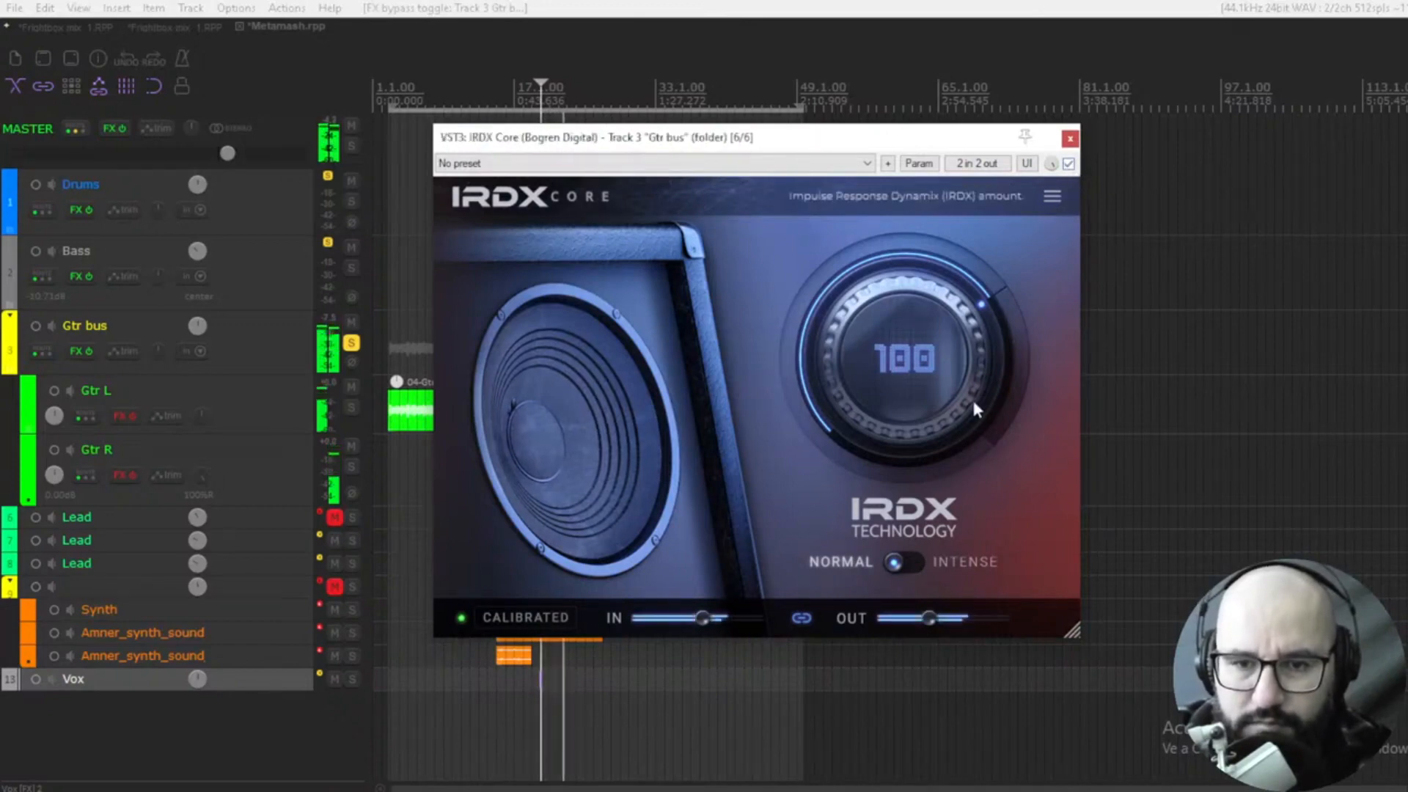
left_click(1069, 164)
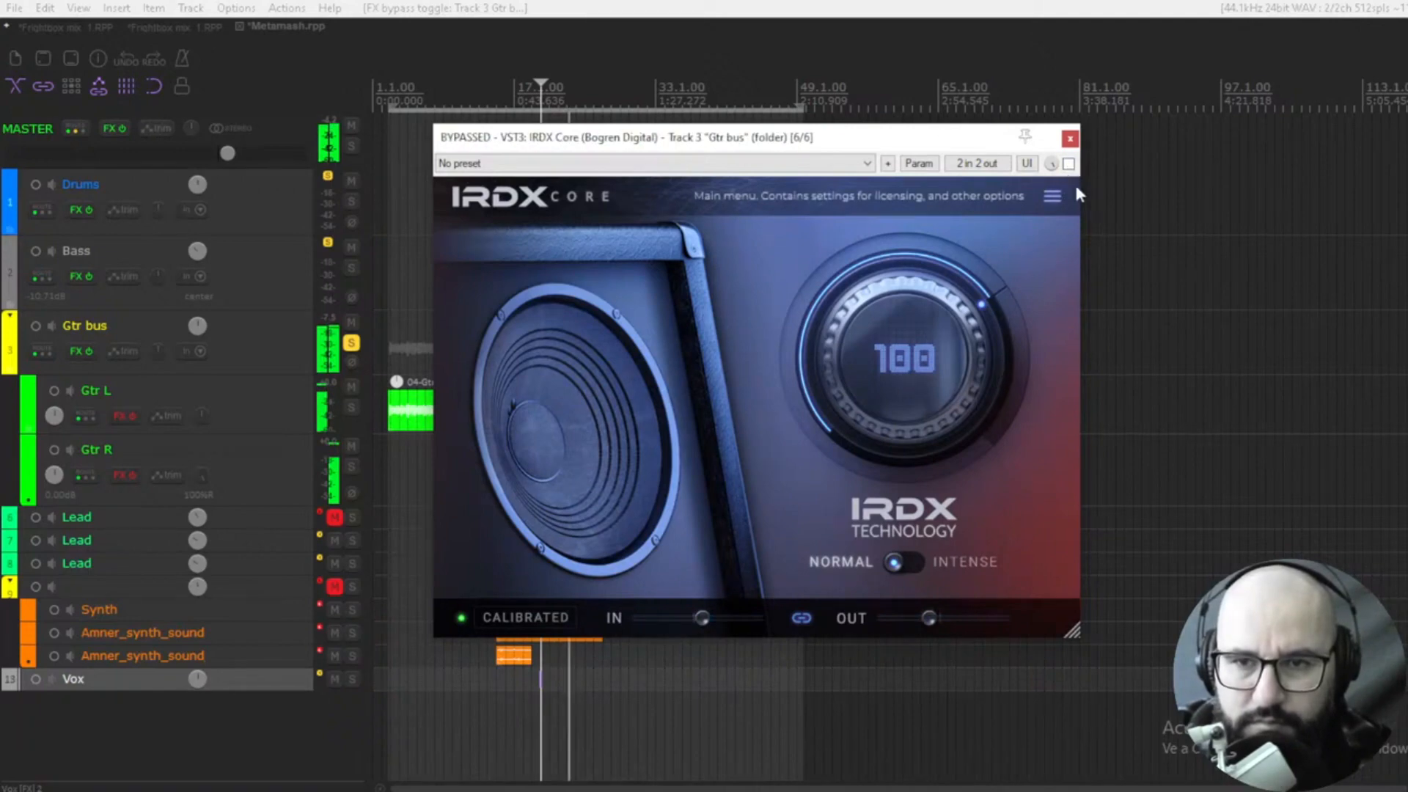
left_click(1068, 164)
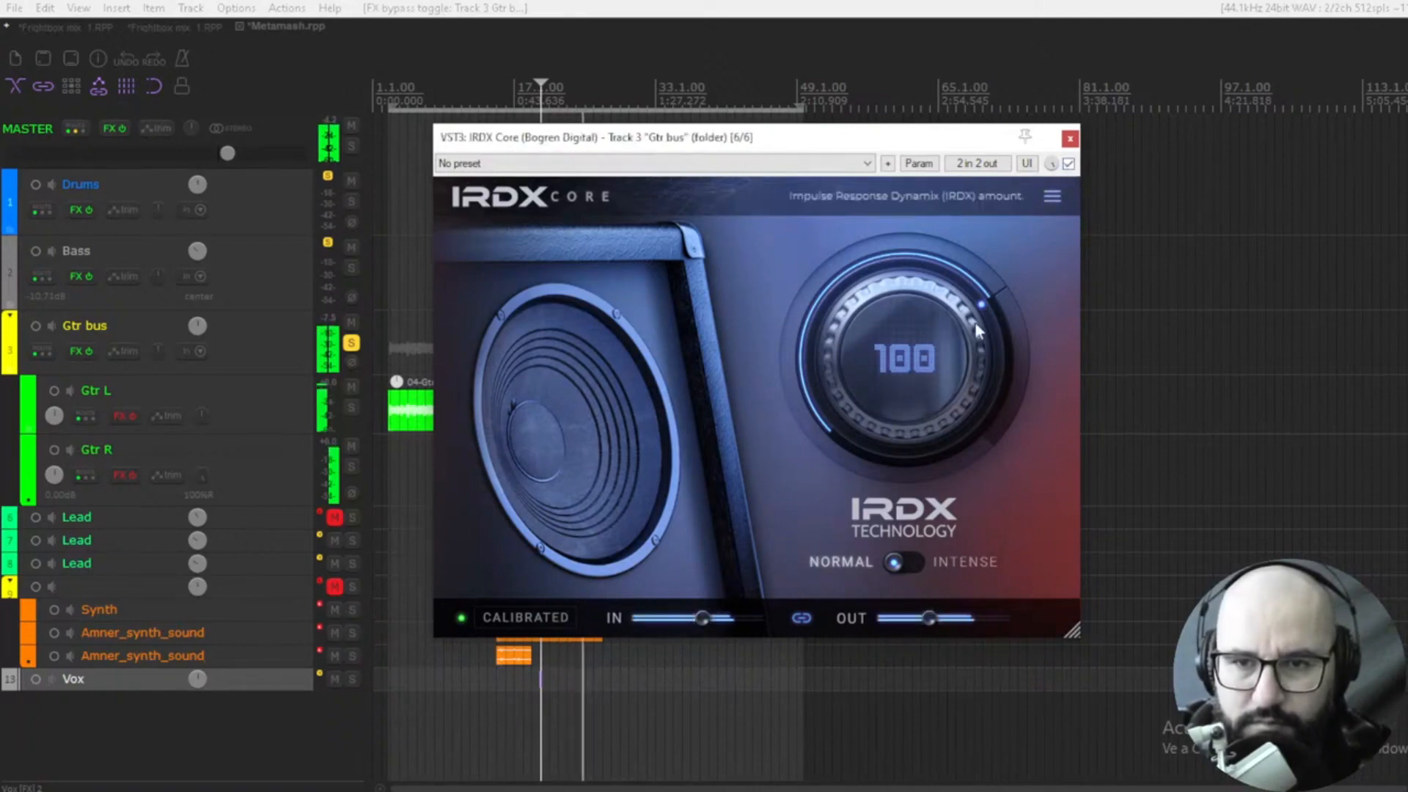
- Switch the response mode to Intense and play back the Gtr bus, comparing IRDX Core bypassed and active
left_click(915, 566)
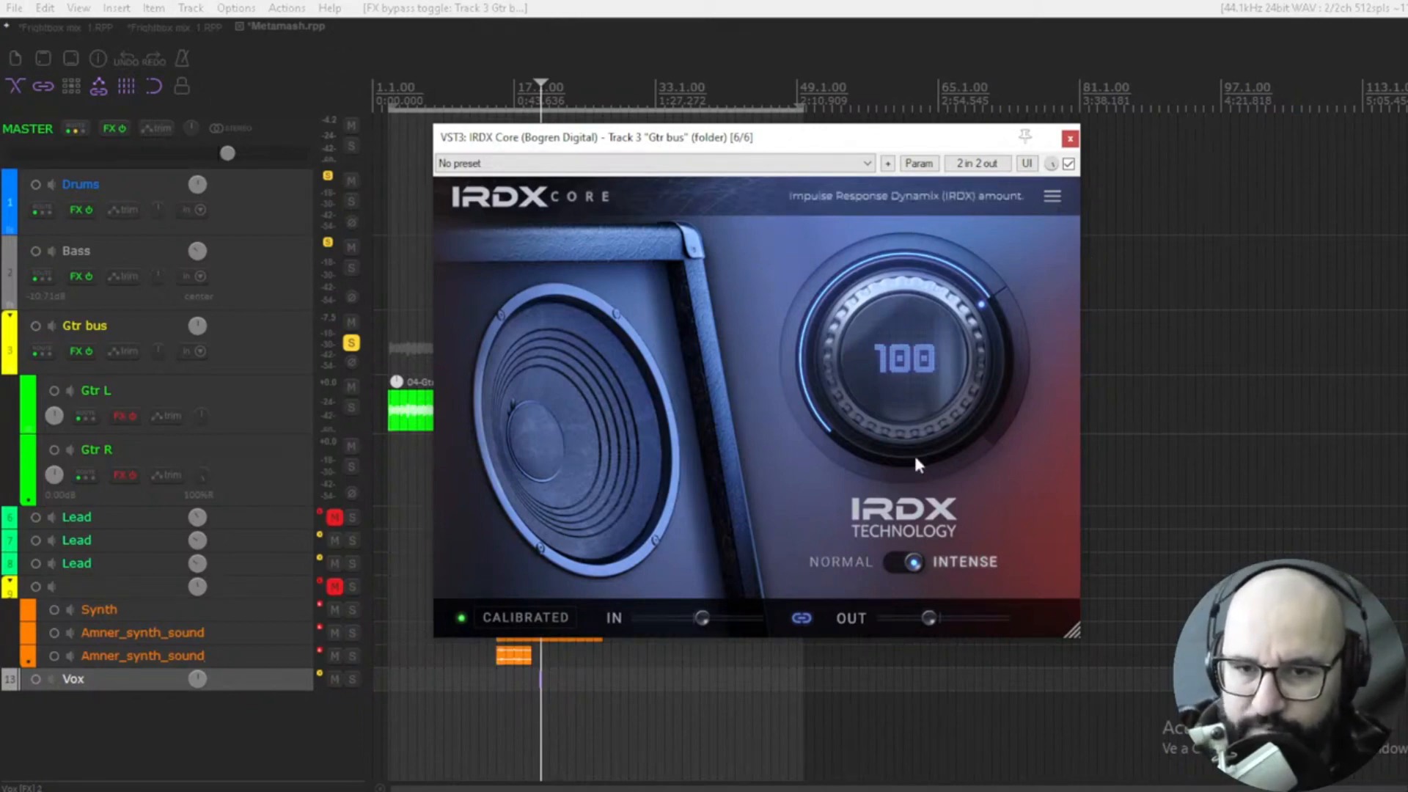
key("space")
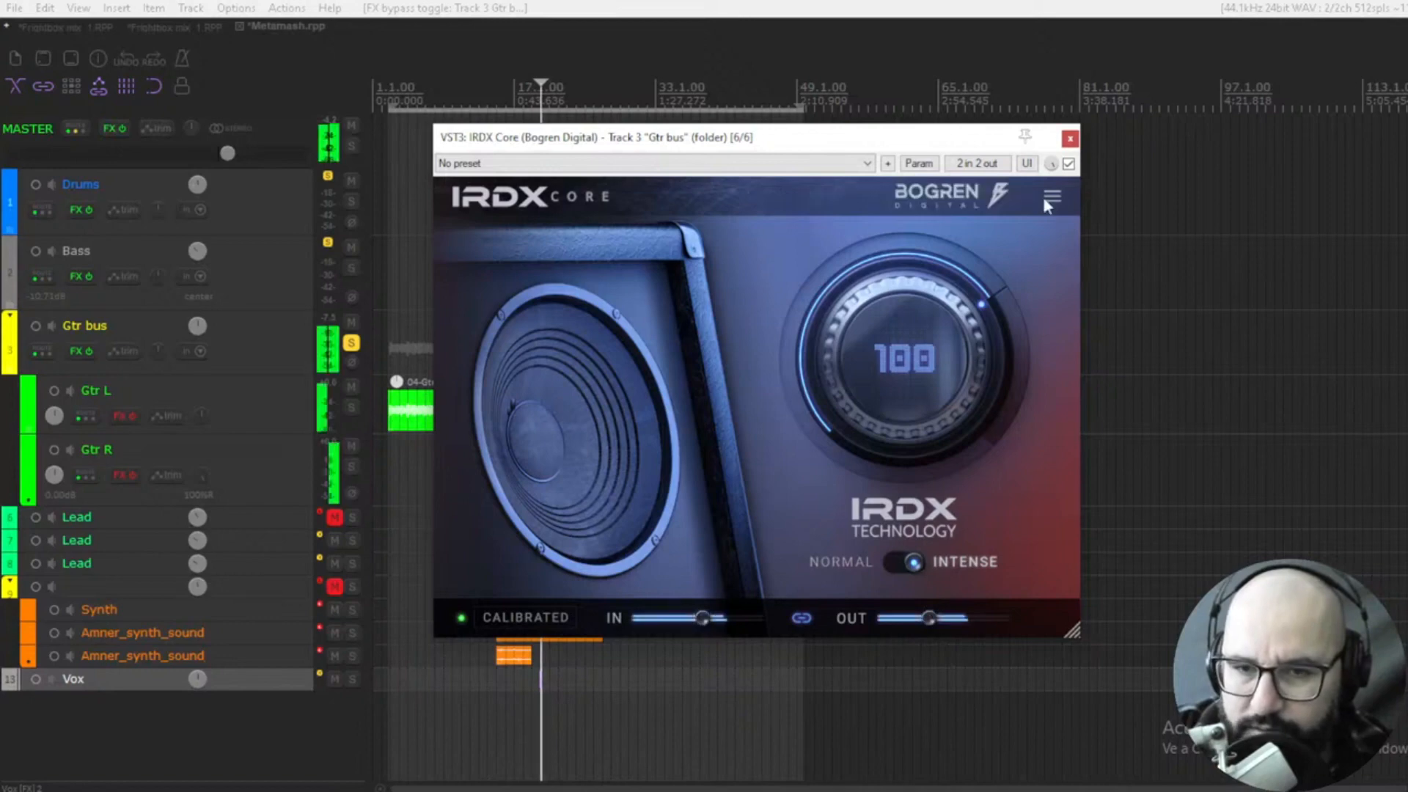
left_click(1067, 165)
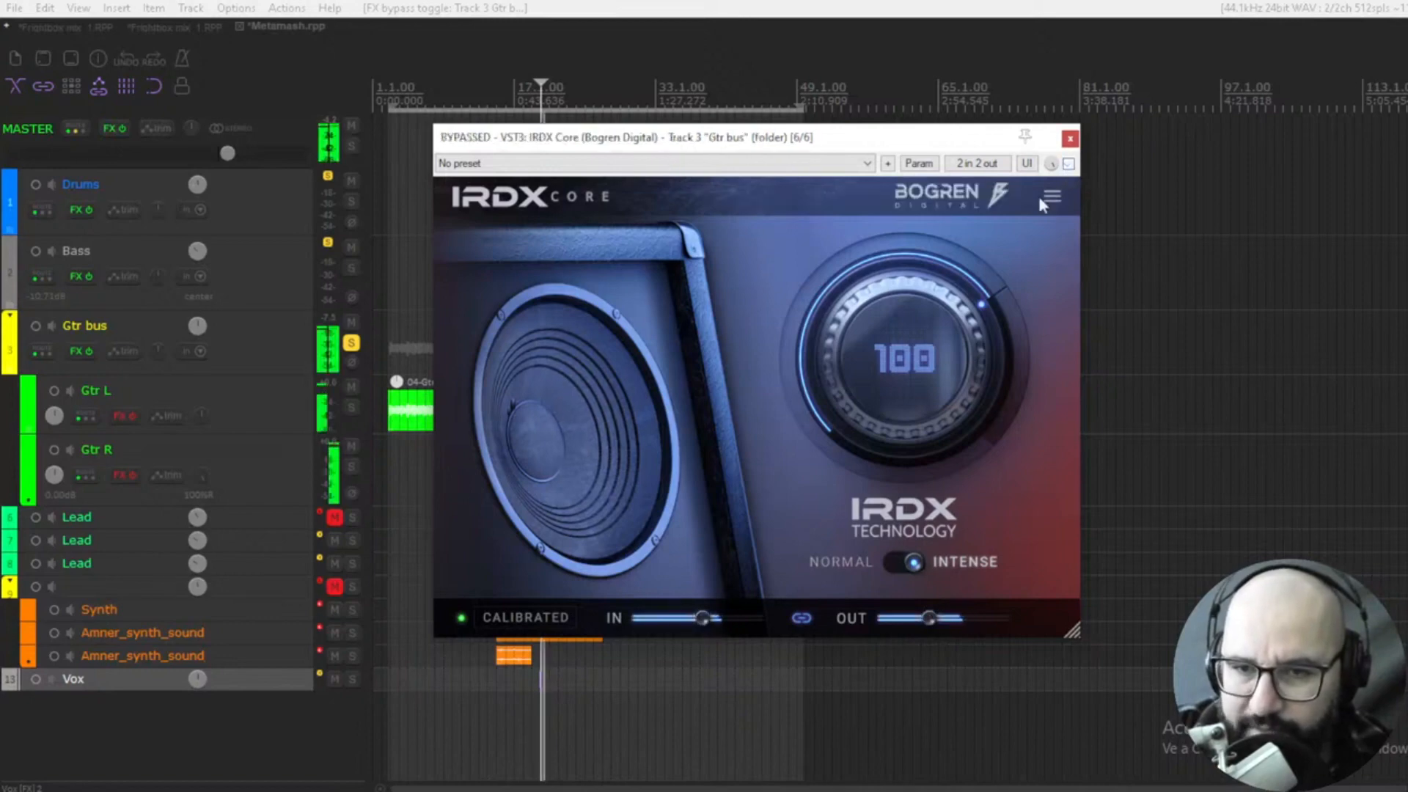
left_click(1068, 164)
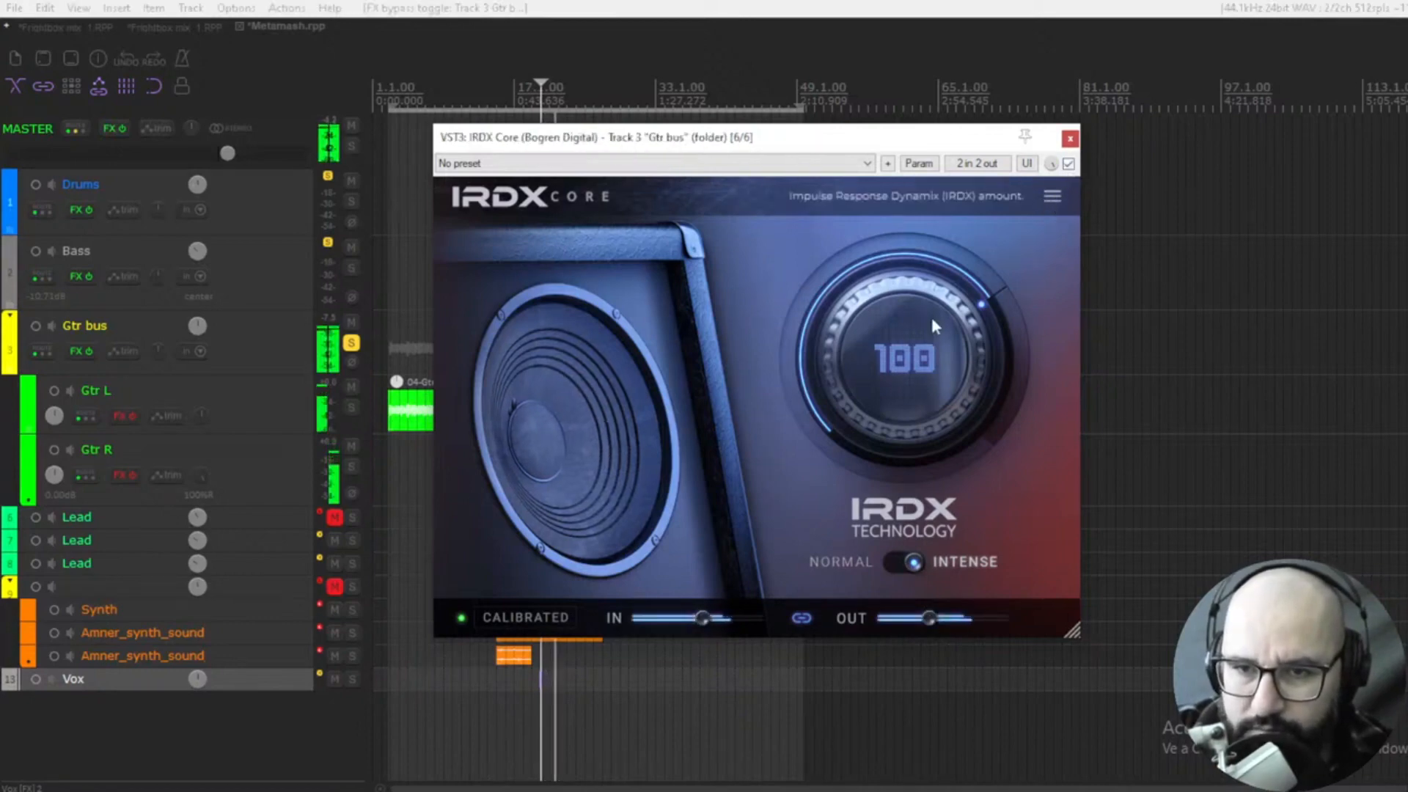
- Reduce the IRDX amount to 28 in Normal mode and compare the Gtr bus with IRDX Core bypassed and active
left_click_drag(932, 324, 933, 333)
left_click(900, 561)
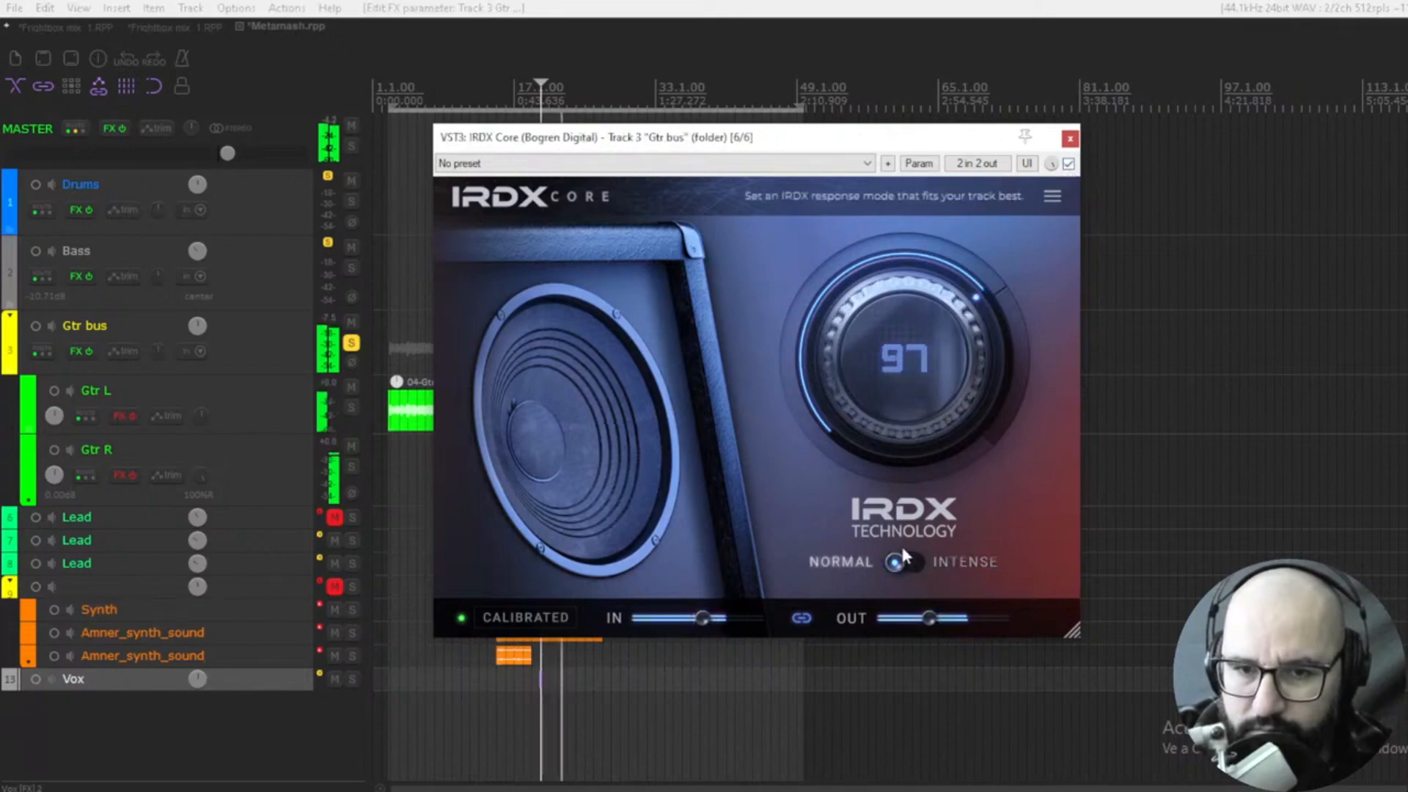
left_click(905, 561)
left_click_drag(896, 376, 895, 556)
left_click(895, 561)
left_click(1068, 164)
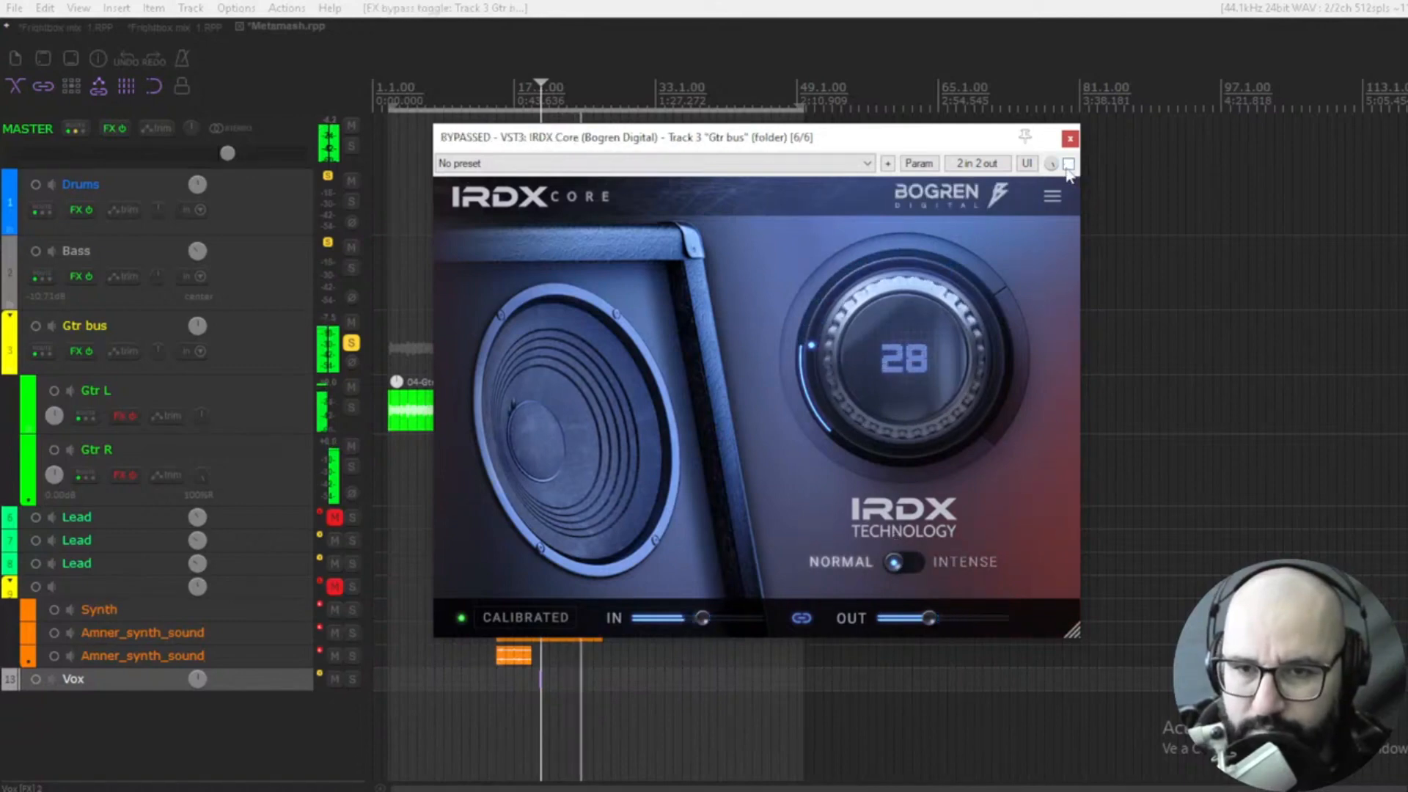
left_click(1069, 164)
- Set the IRDX amount to 38 in Intense mode and compare the Gtr bus with IRDX Core bypassed and active
left_click_drag(924, 303, 932, 202)
left_click_drag(926, 388, 883, 474)
left_click(913, 564)
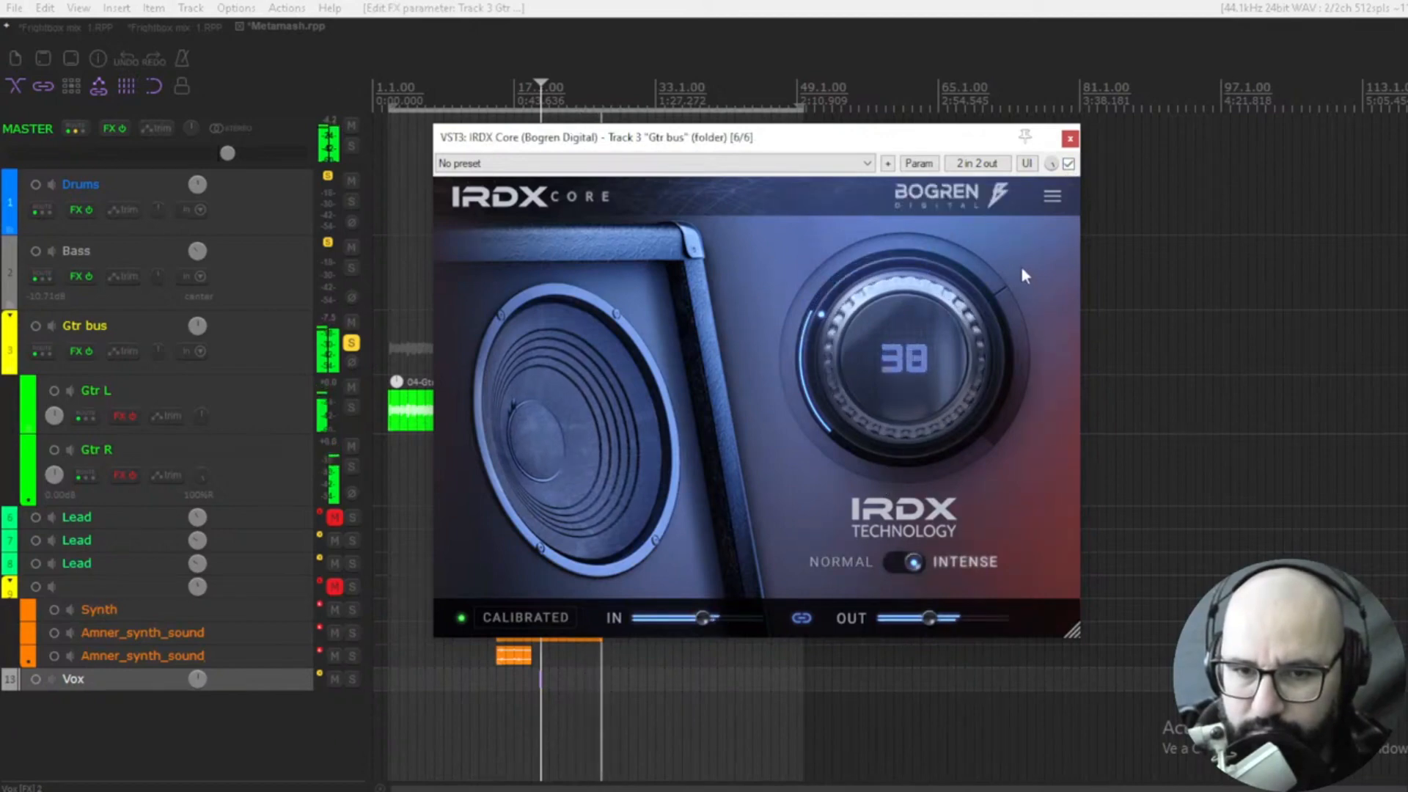
left_click(1069, 164)
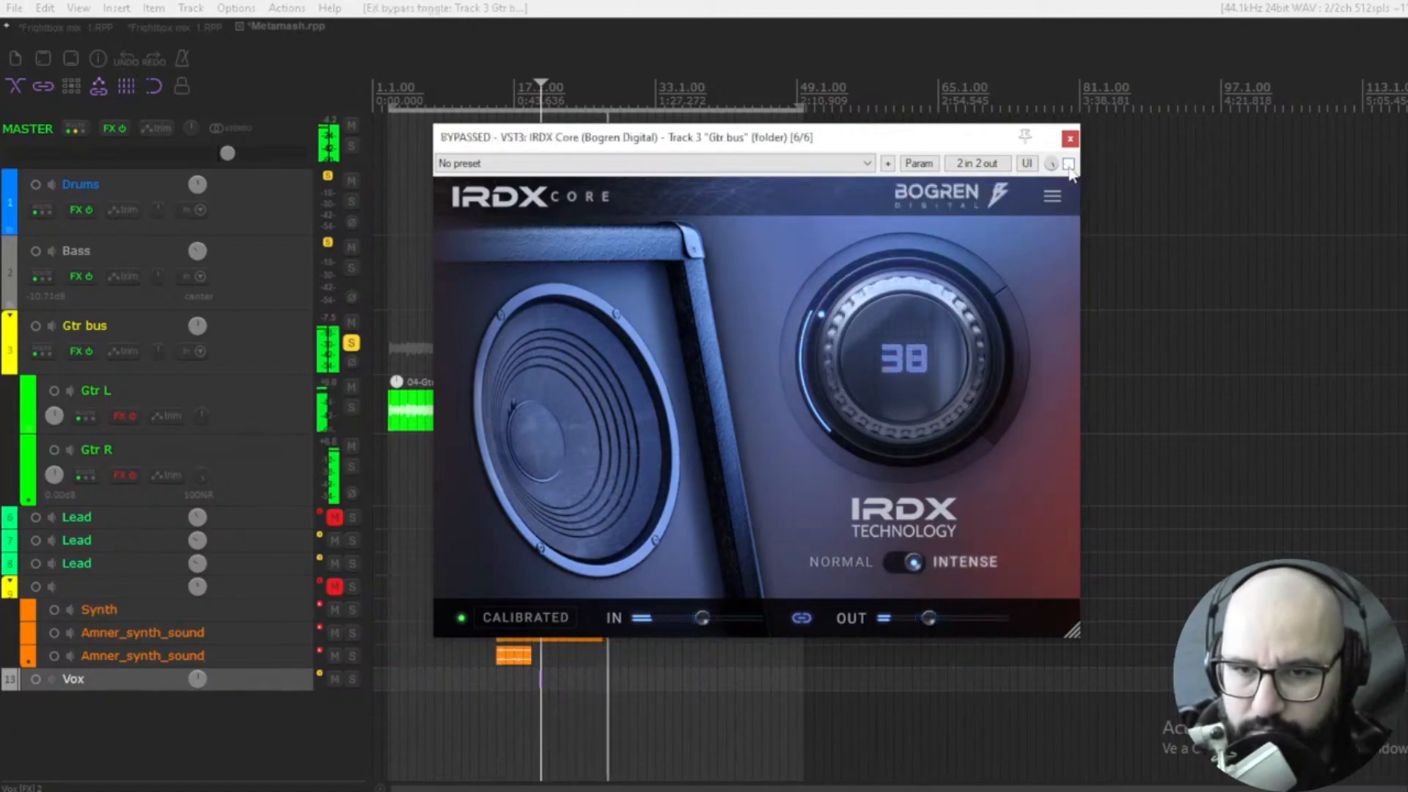
left_click(1069, 163)
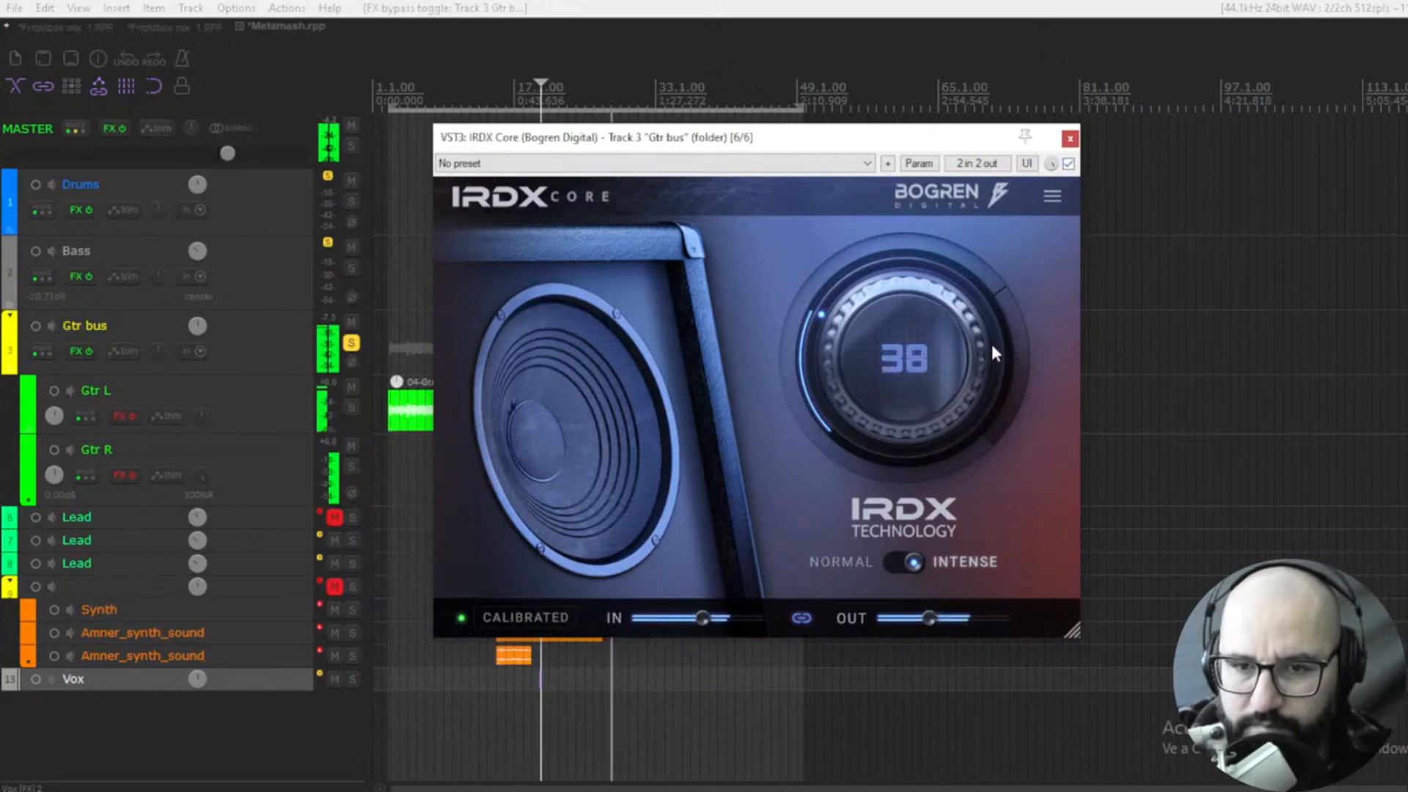